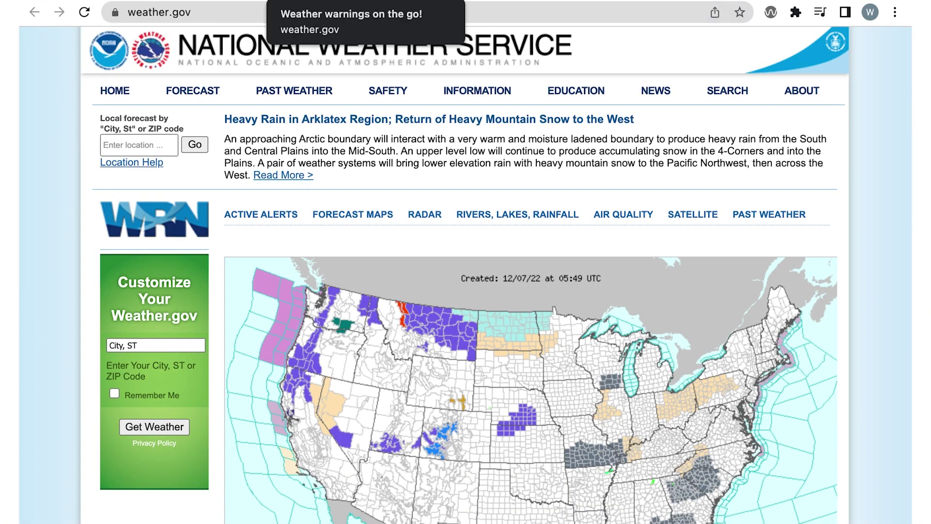
Step: Return to the Weather warnings on the go! tab and run WAVE, finding 5 errors and 28 alerts
click(373, 0)
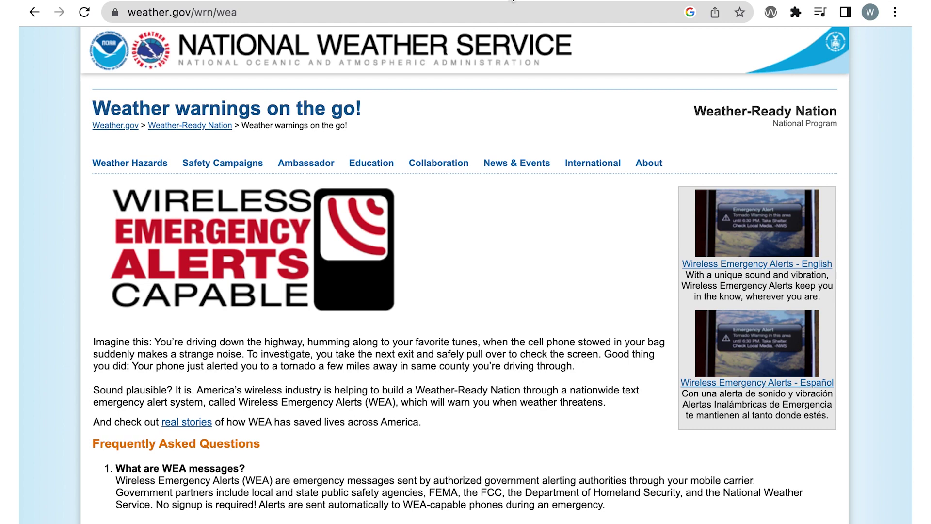
click(513, 1)
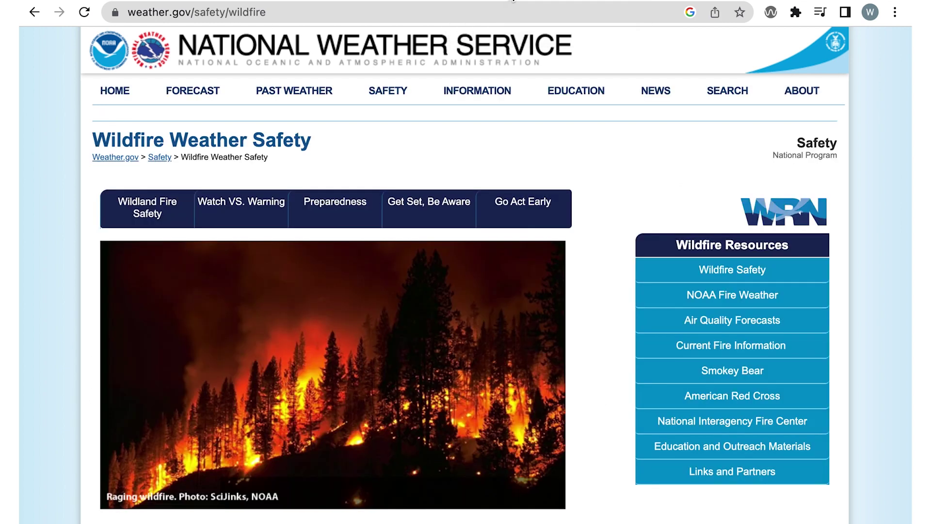
click(689, 0)
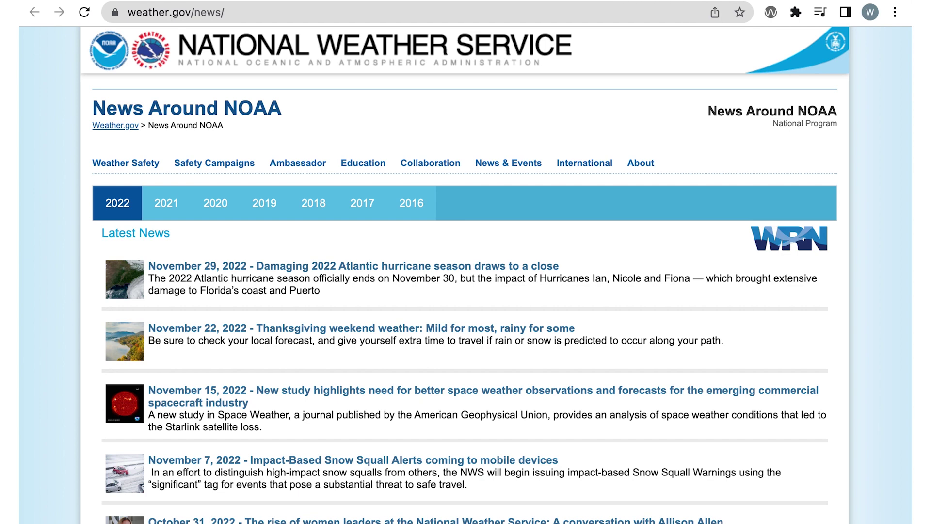
click(417, 1)
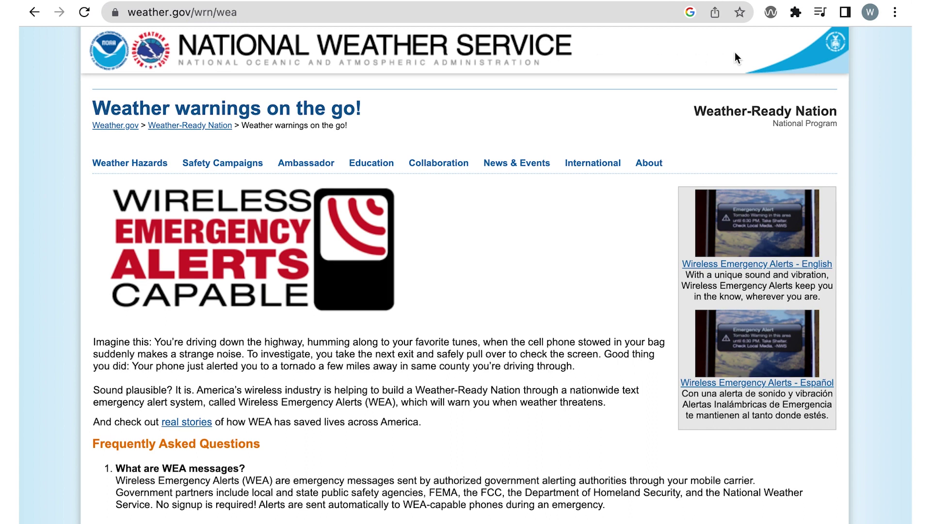
click(771, 16)
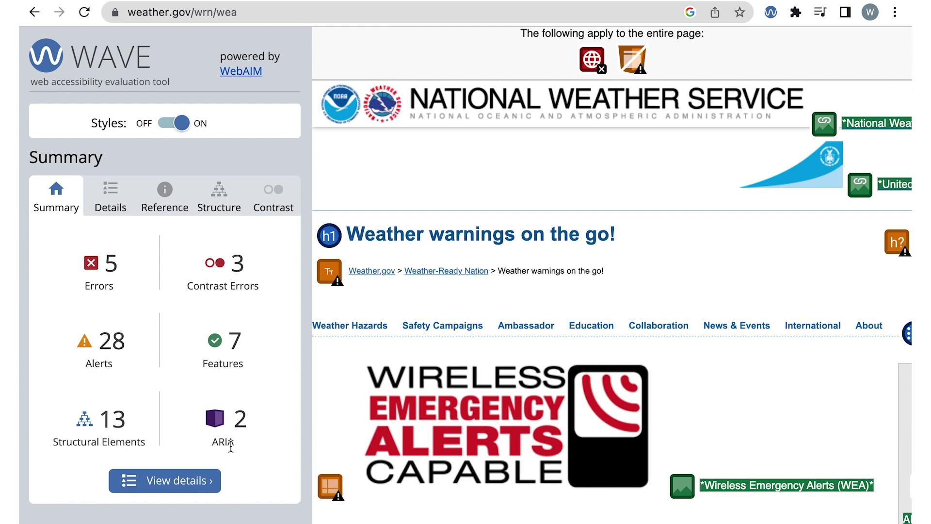
Step: Find the Language missing or invalid error in the Details list and open its reference documentation
click(125, 210)
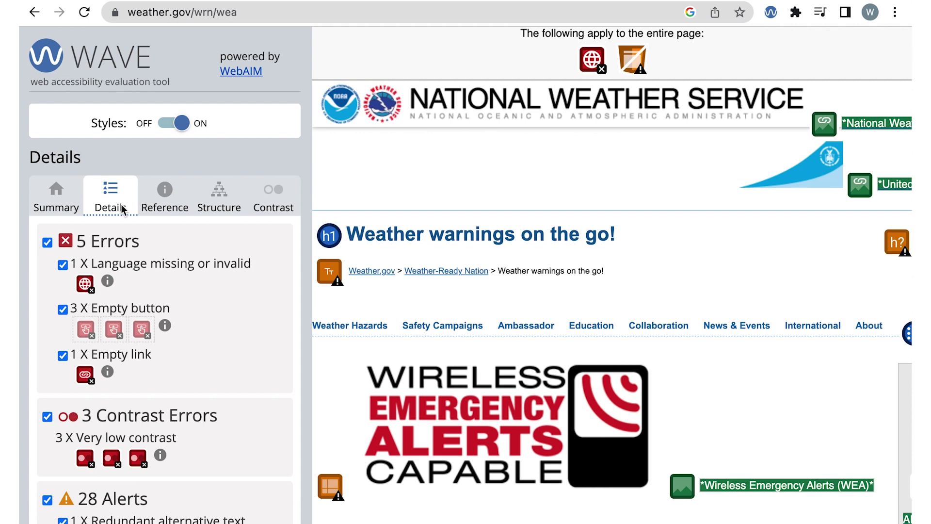
click(90, 288)
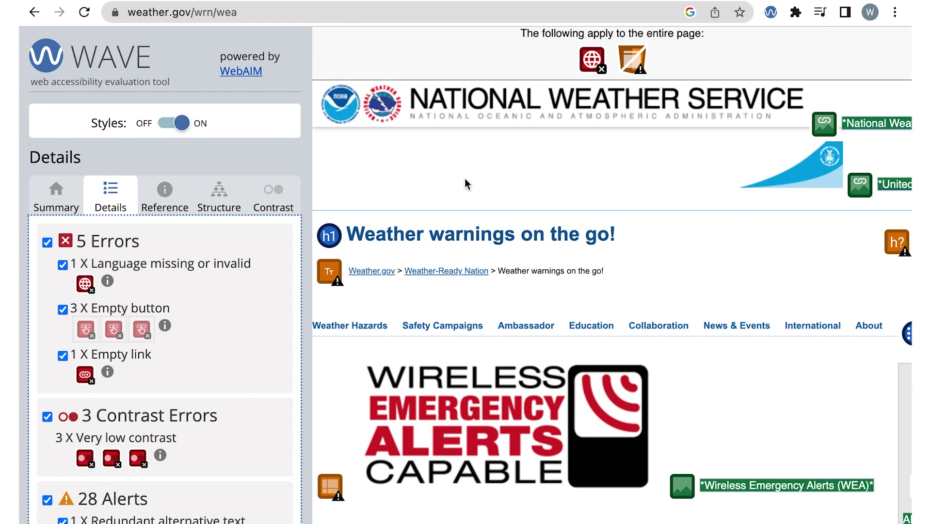
click(108, 280)
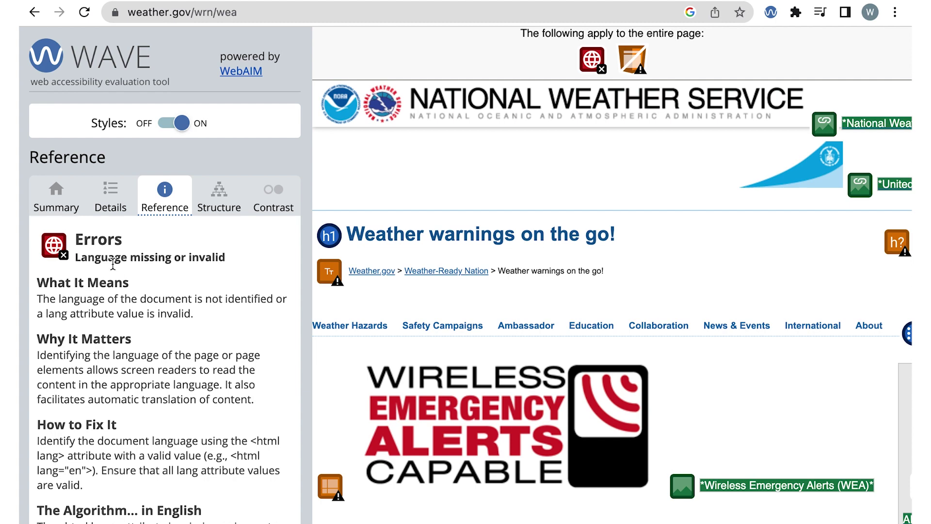
click(590, 66)
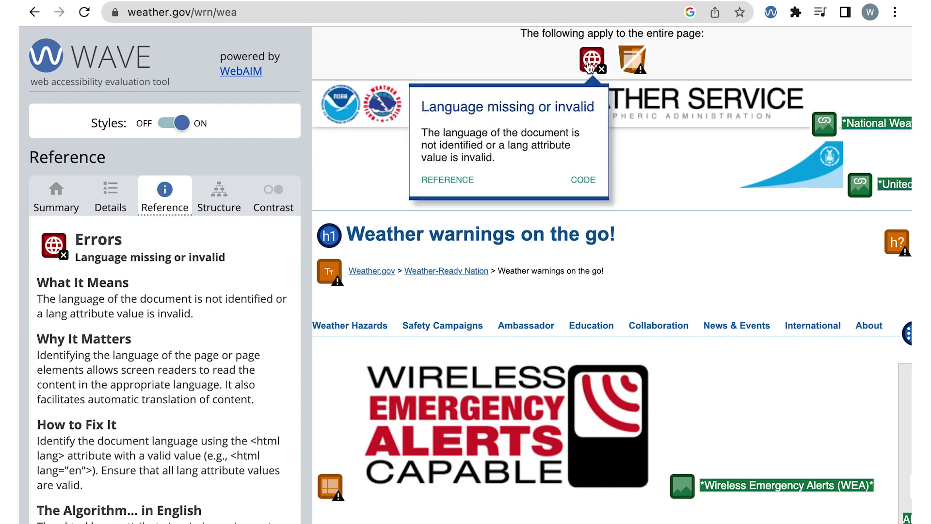
click(452, 181)
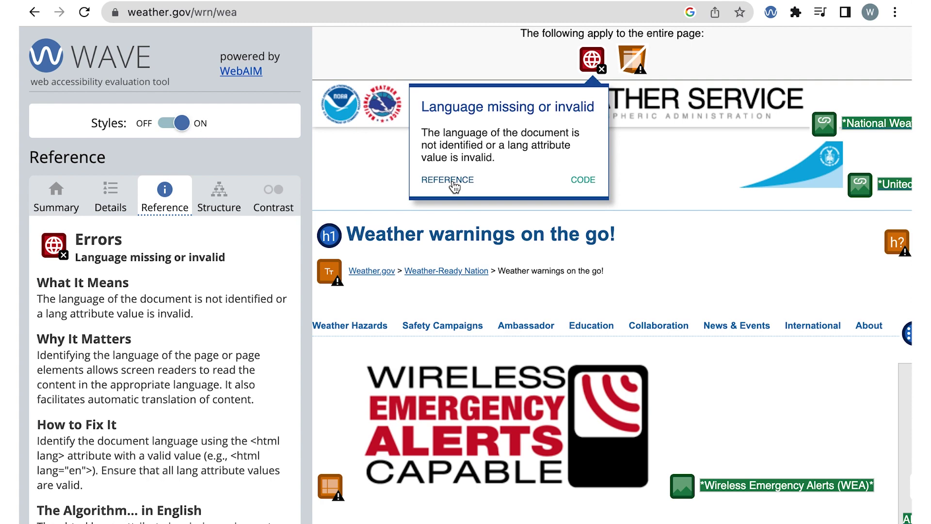
click(365, 272)
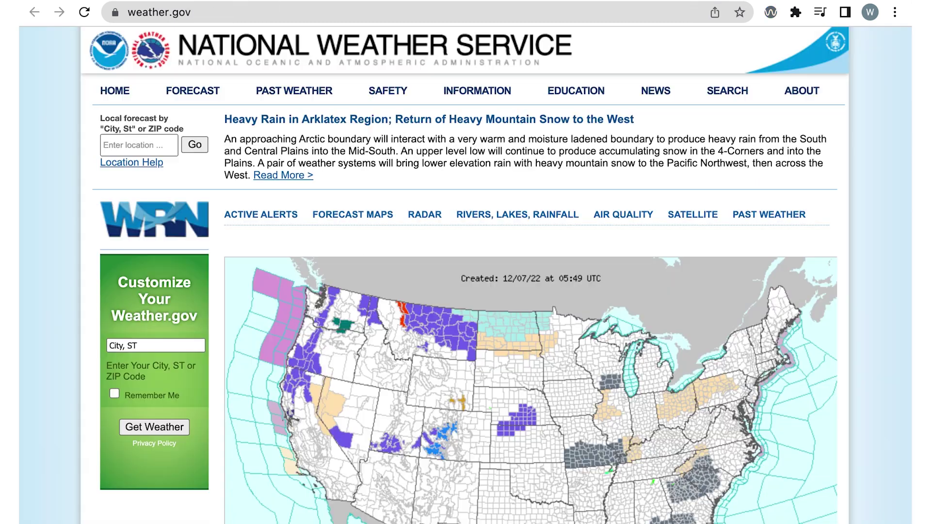
click(771, 12)
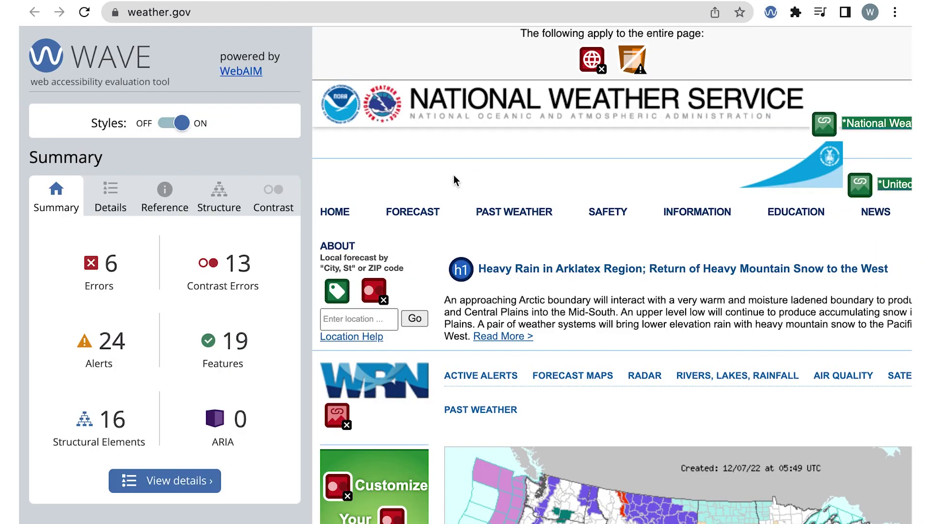
click(126, 209)
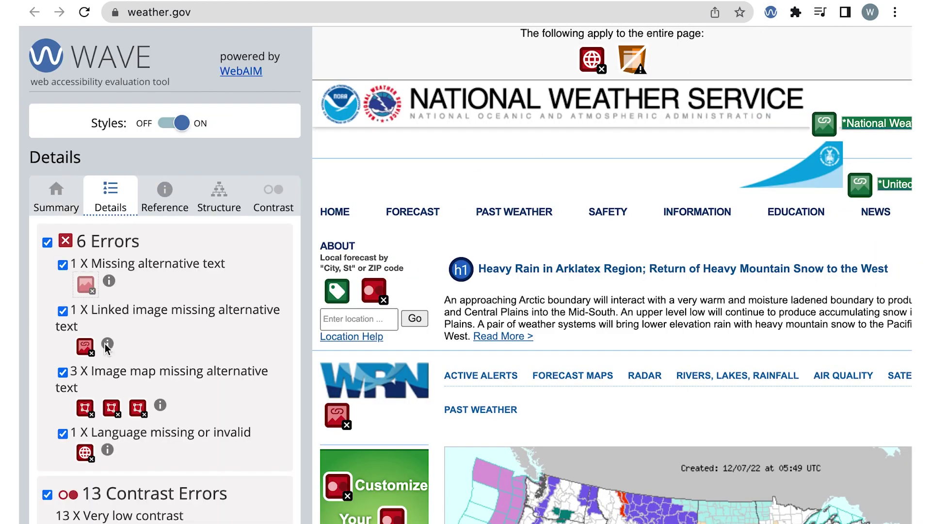
drag(71, 432, 216, 432)
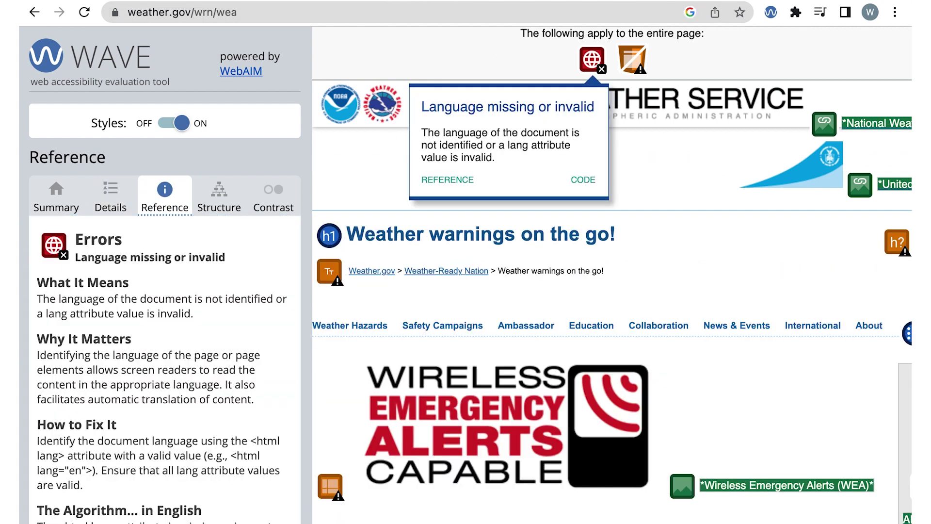
Step: Close the language error summary and uncheck Language missing or invalid in the Details list
click(427, 71)
click(117, 191)
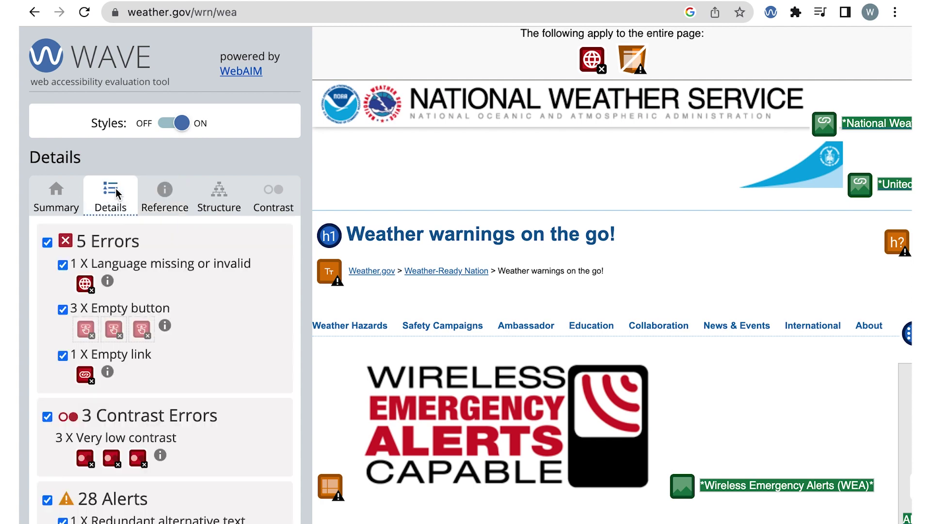
click(62, 266)
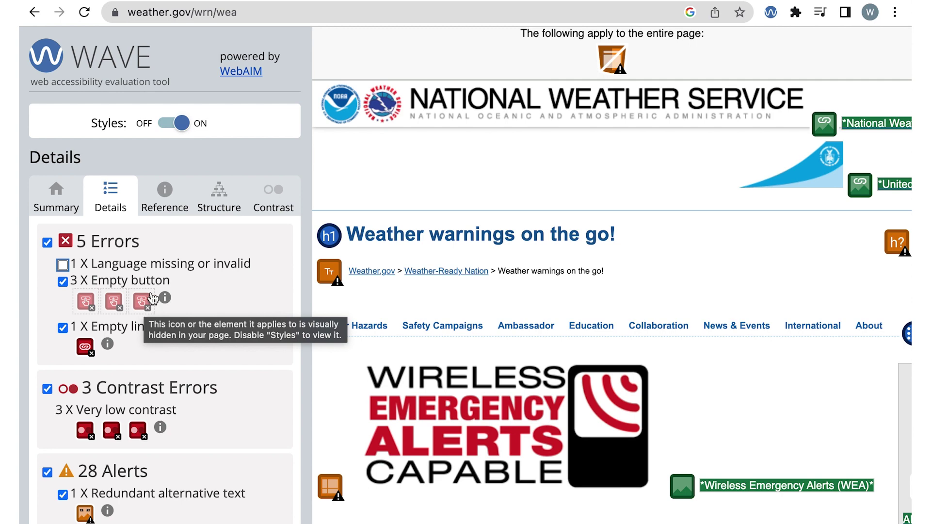
Step: With styles off, inspect the third empty button's code, showing it sits inside a hidden colorbox dialog
click(182, 125)
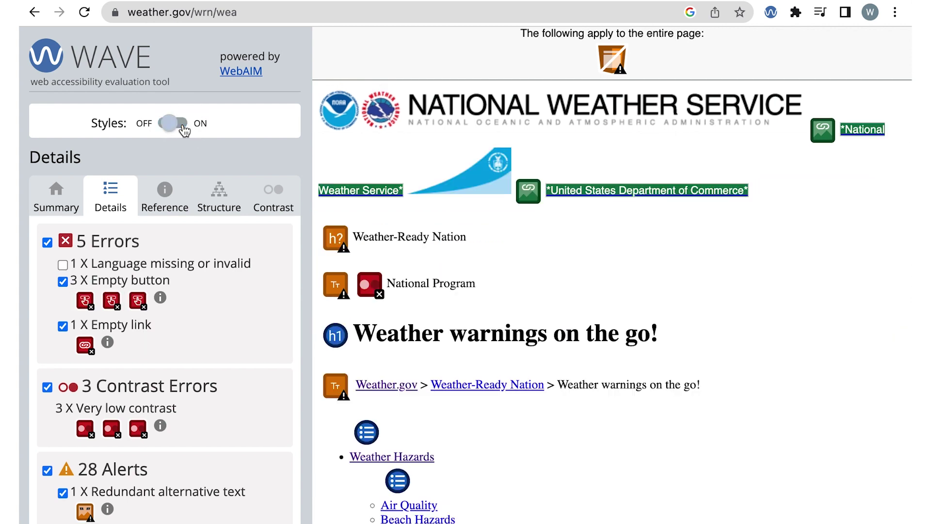
click(85, 301)
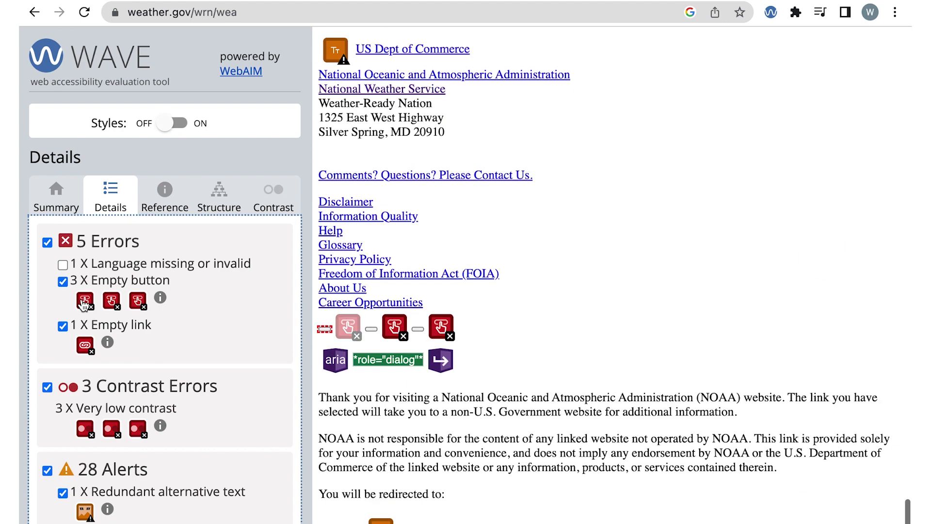
click(442, 334)
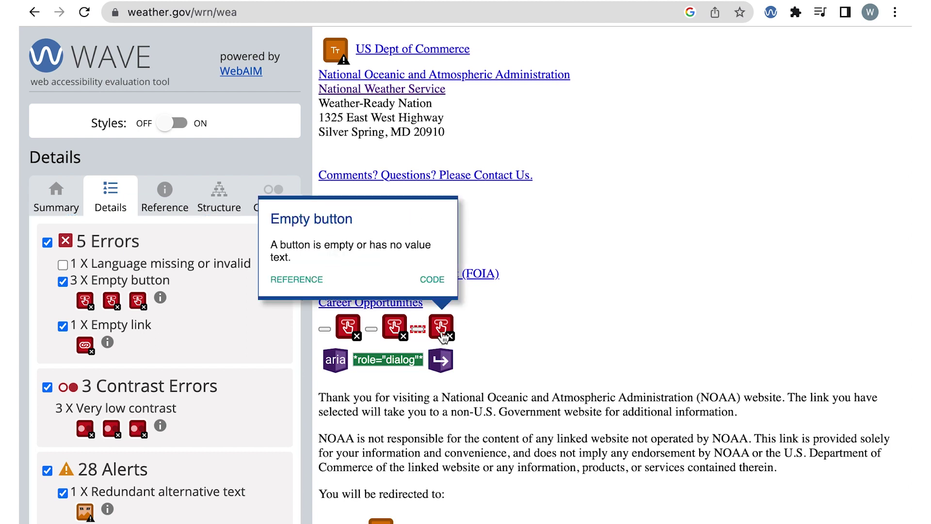
click(431, 281)
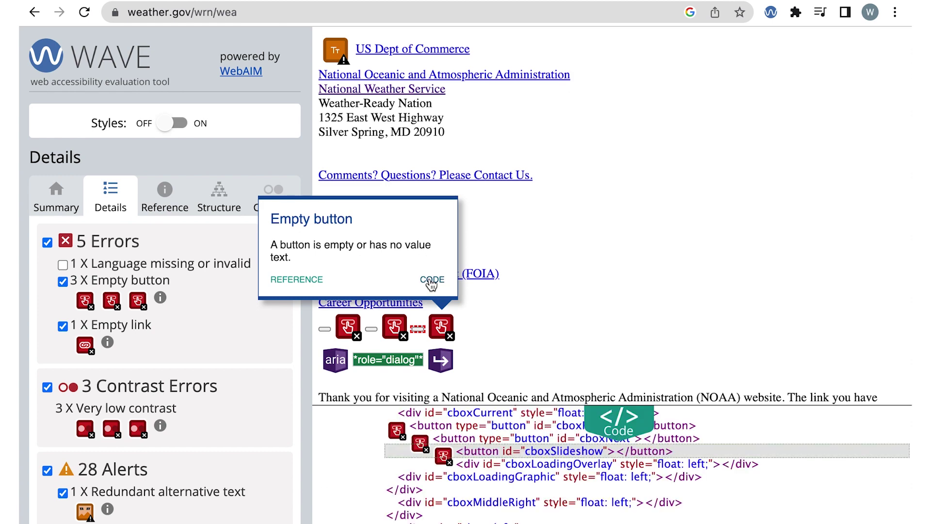
scroll(486, 449, up, 2)
scroll(486, 448, up, 3)
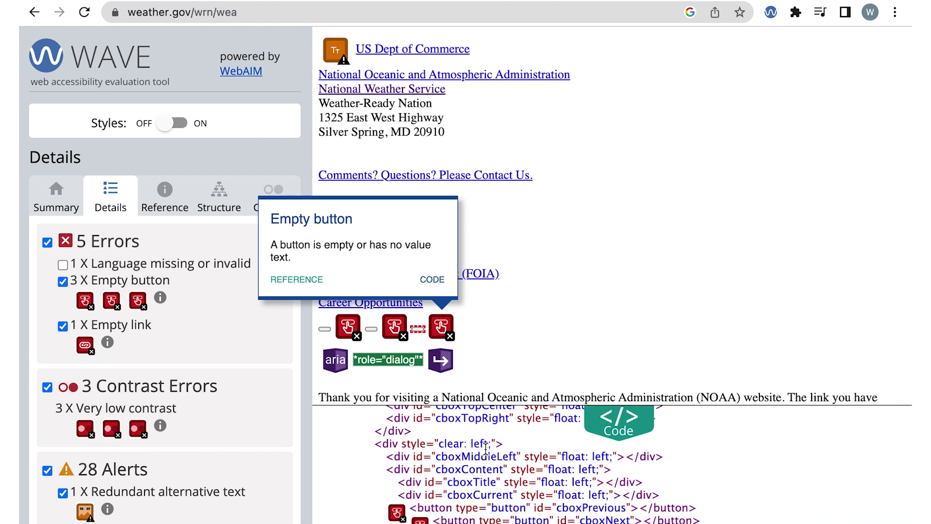
scroll(485, 448, up, 2)
scroll(485, 448, up, 4)
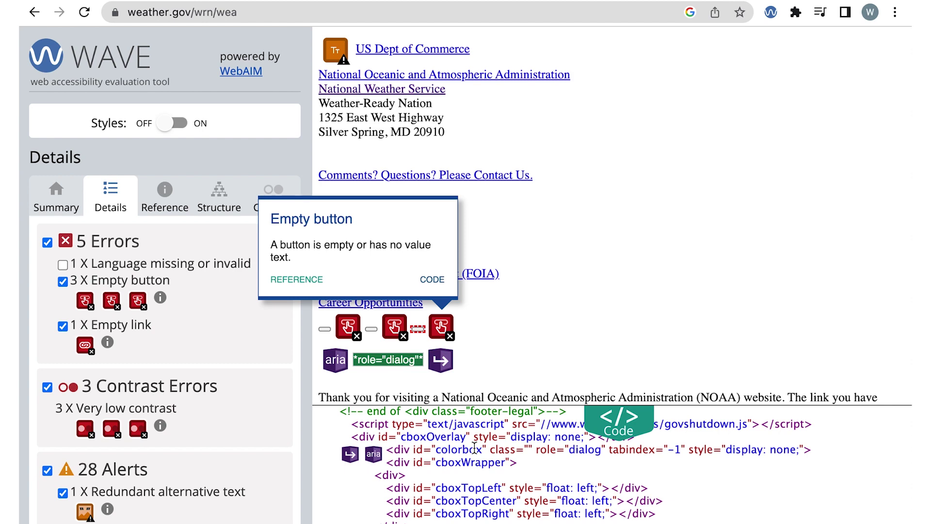
click(618, 420)
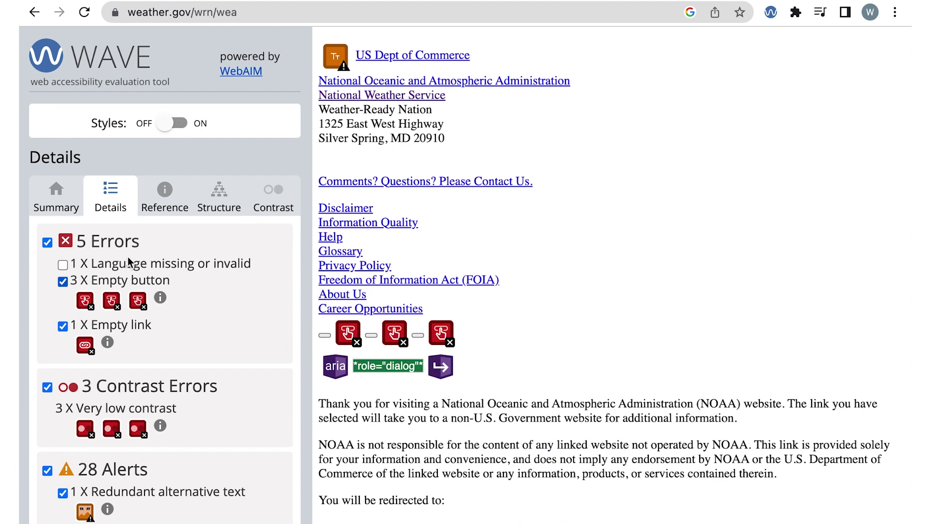
Step: Hide the Empty button markers, restore page styles and locate the empty link
click(63, 281)
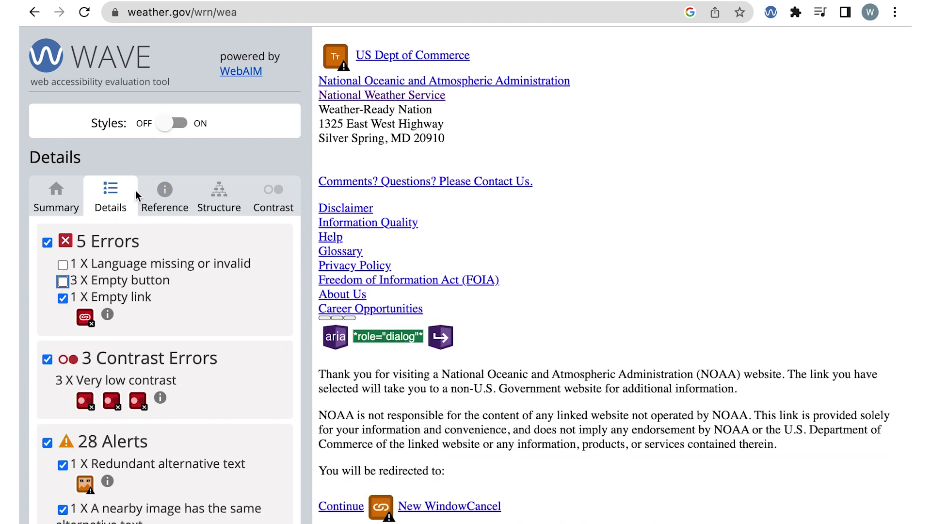
click(173, 130)
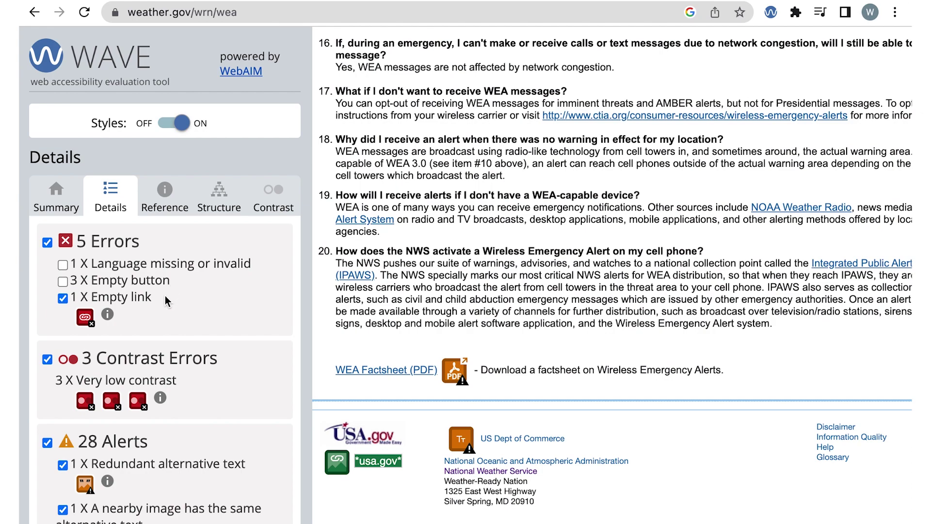
click(79, 323)
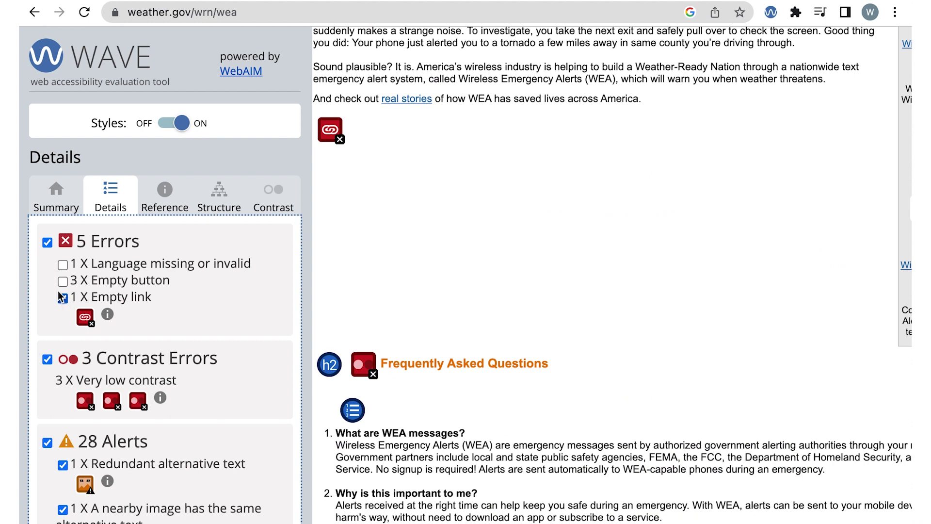
Step: Uncheck all 5 Errors and select a contrast error marked on the page
click(48, 242)
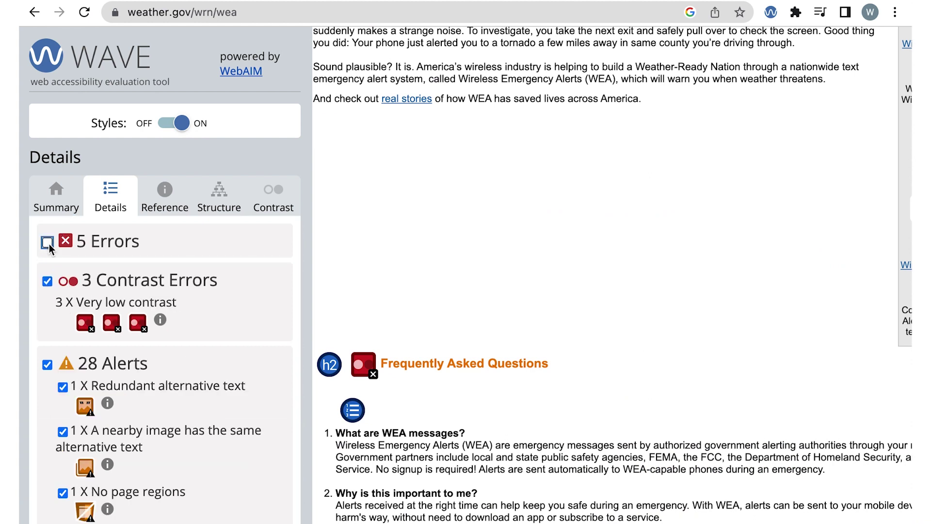
scroll(57, 317, down, 1)
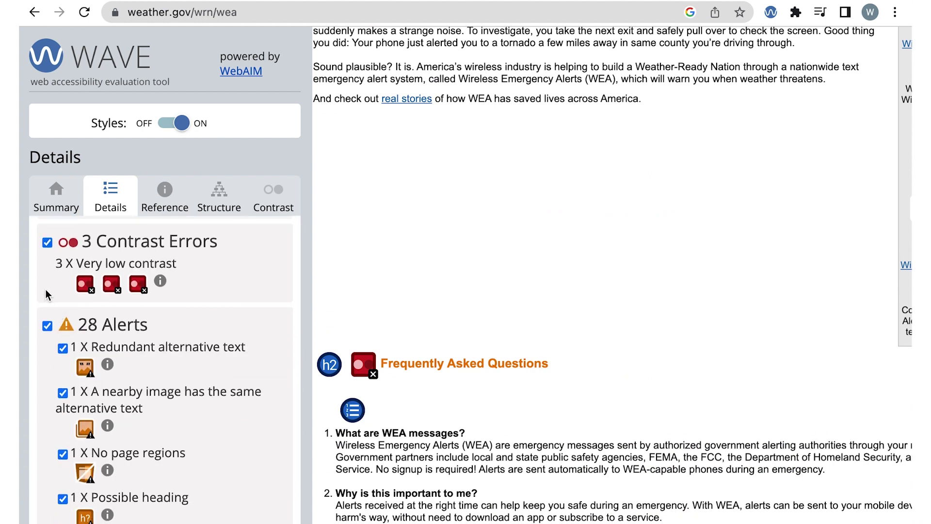
click(85, 283)
Step: Load the first contrast error's failing 4.34:1 colour pair into the Contrast checker
click(270, 207)
scroll(208, 461, down, 5)
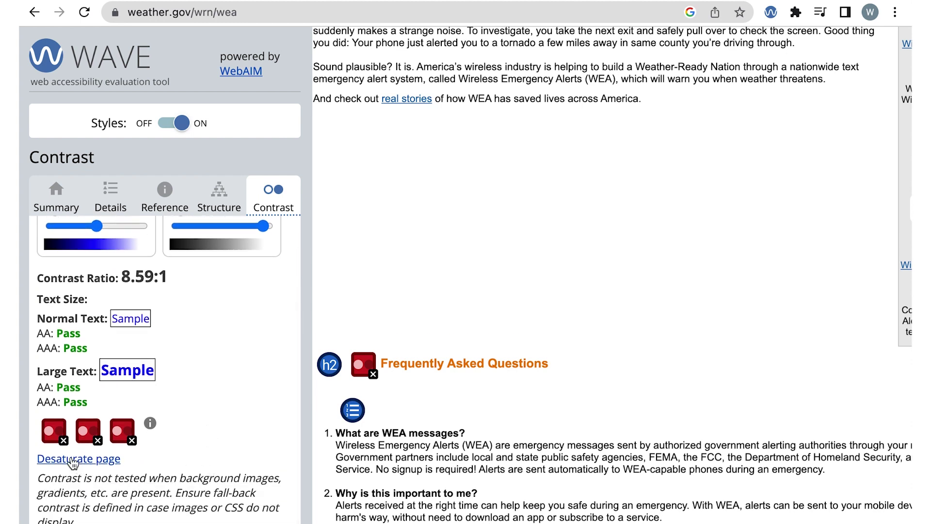
click(55, 432)
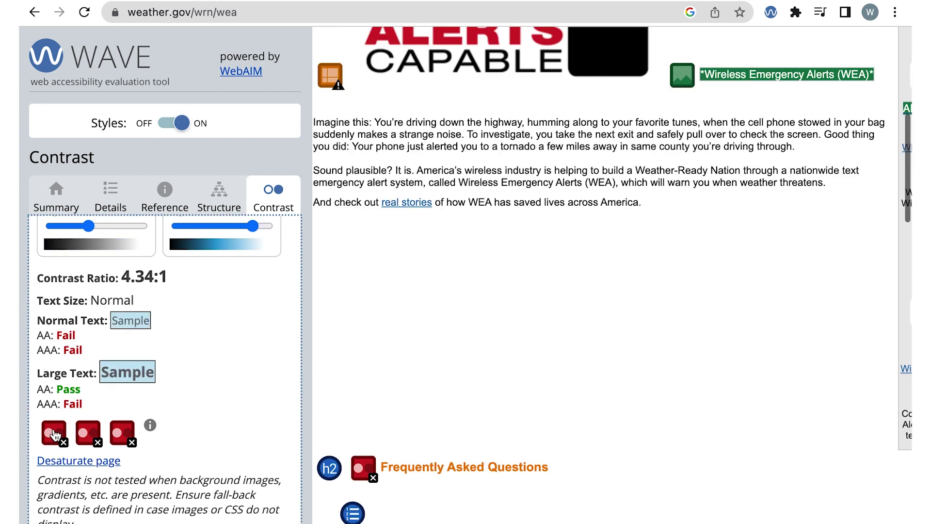
scroll(69, 370, up, 1)
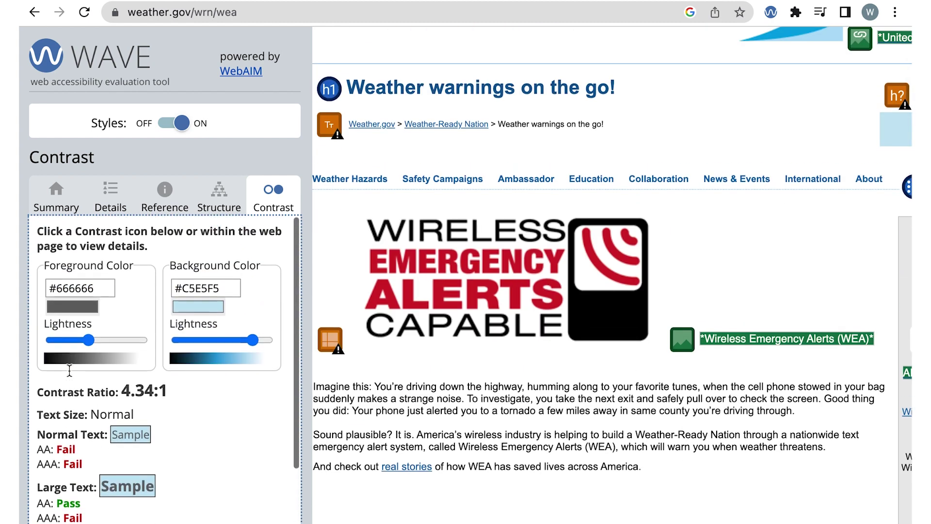
drag(49, 265, 105, 265)
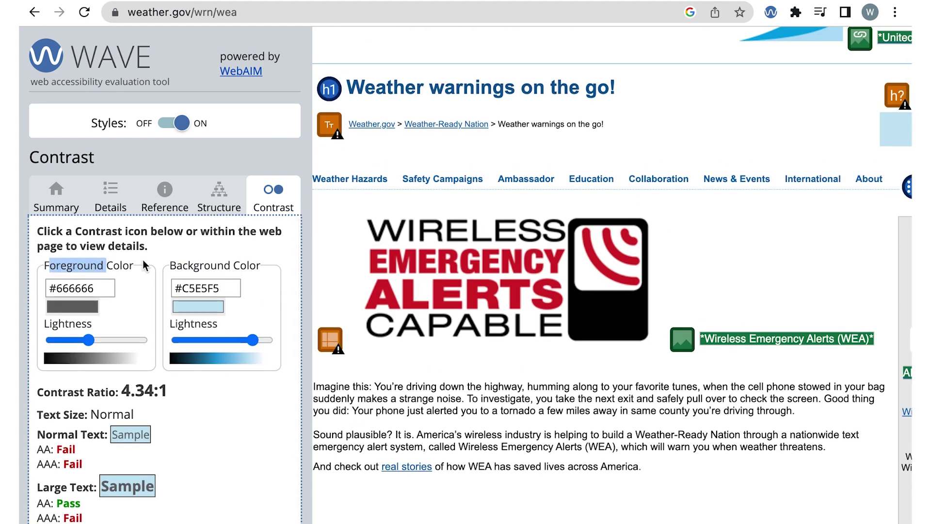
drag(170, 265, 232, 265)
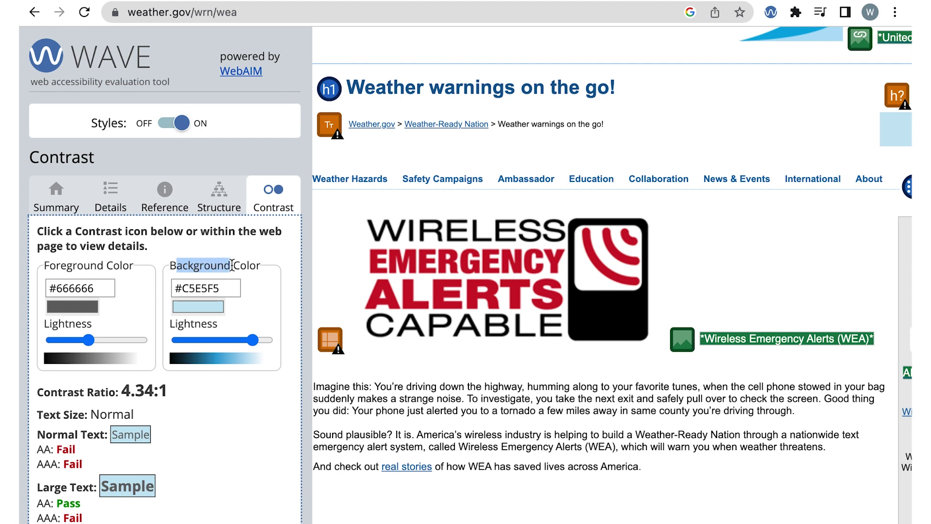
click(234, 265)
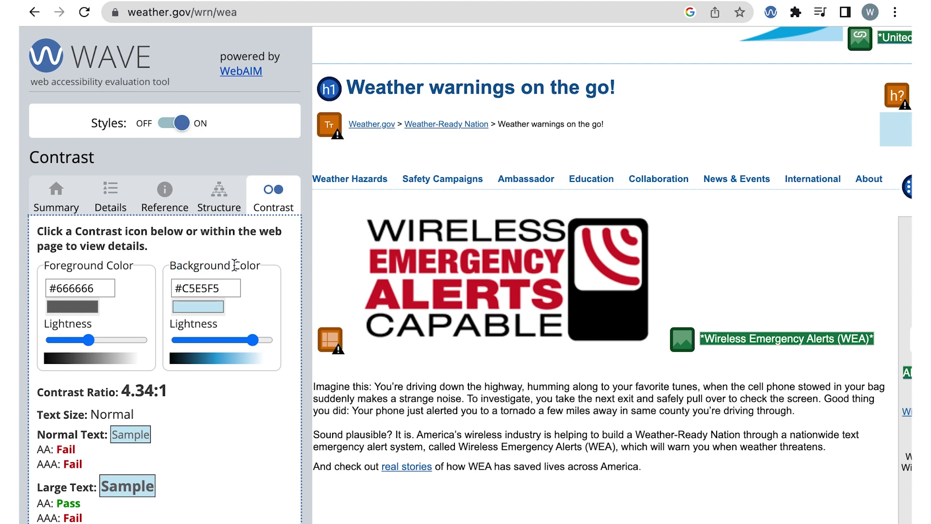
Step: Darken the foreground to #454545 on #C5E5F5, reaching 7.25:1 and passing AA and AAA
click(92, 341)
drag(93, 344, 79, 345)
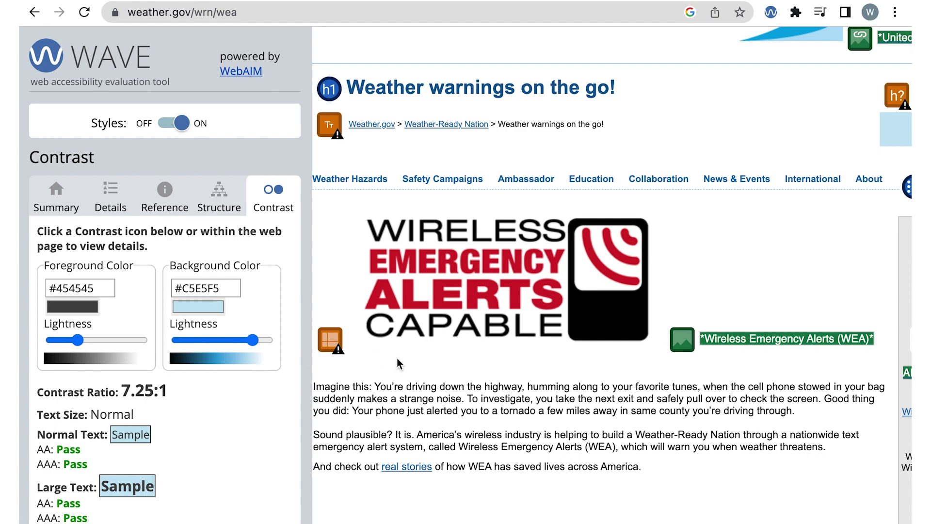
scroll(397, 364, down, 3)
scroll(396, 363, right, 5)
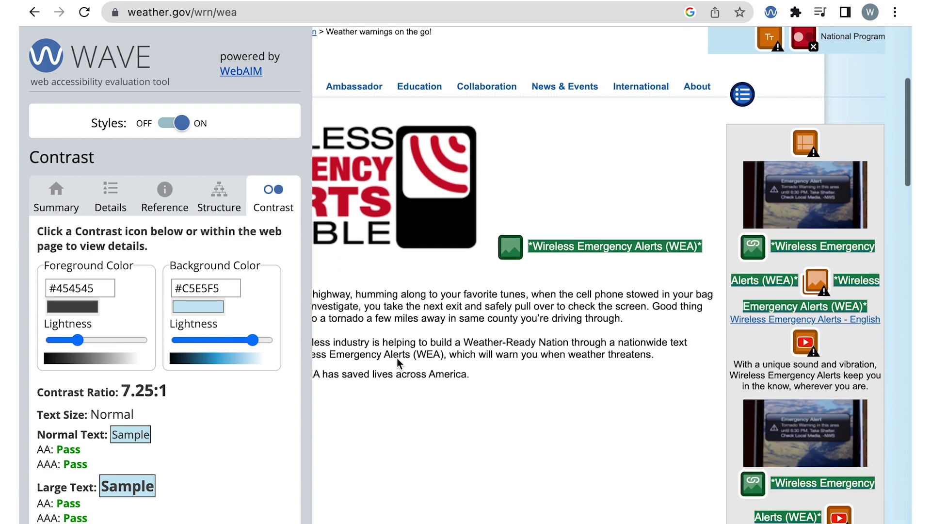
scroll(397, 361, down, 10)
scroll(403, 358, left, 4)
scroll(403, 356, down, 20)
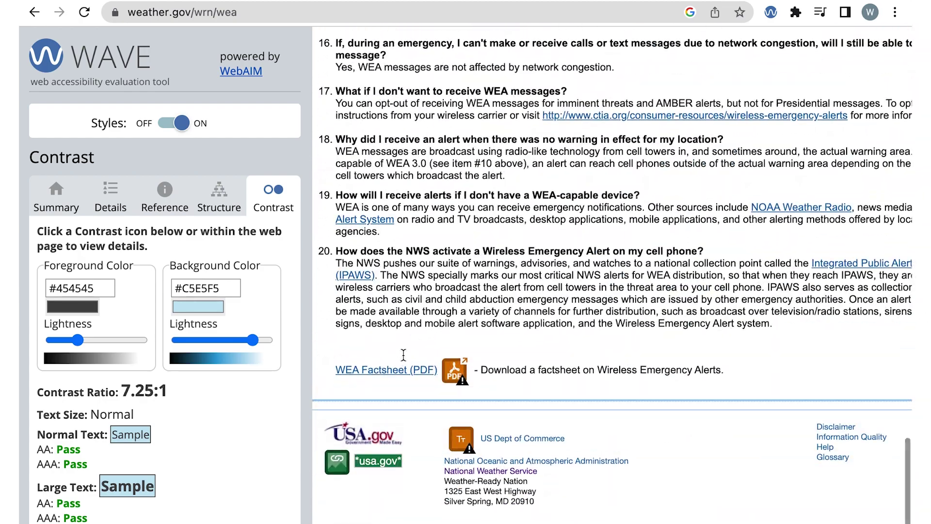
scroll(403, 354, up, 20)
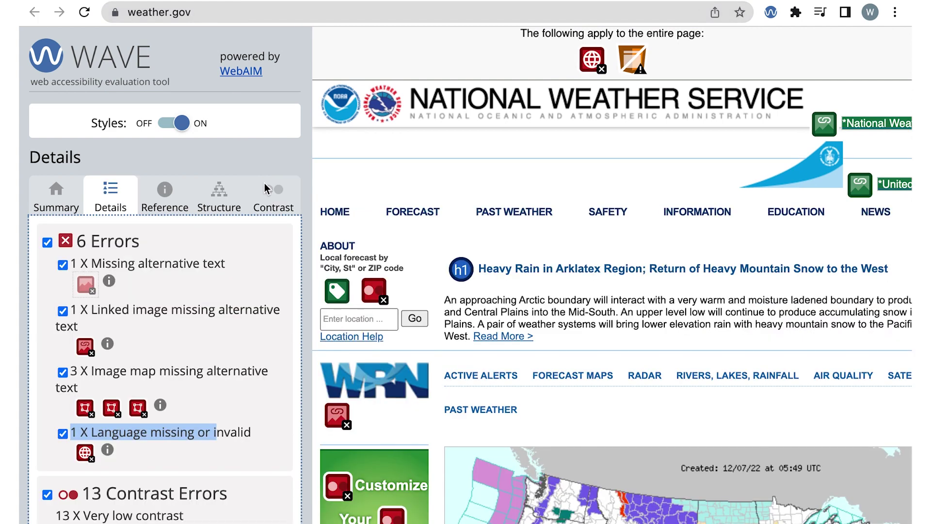
Step: Desaturate the weather.gov home page to grayscale from the Contrast tab and scroll through it
click(271, 200)
scroll(193, 358, down, 3)
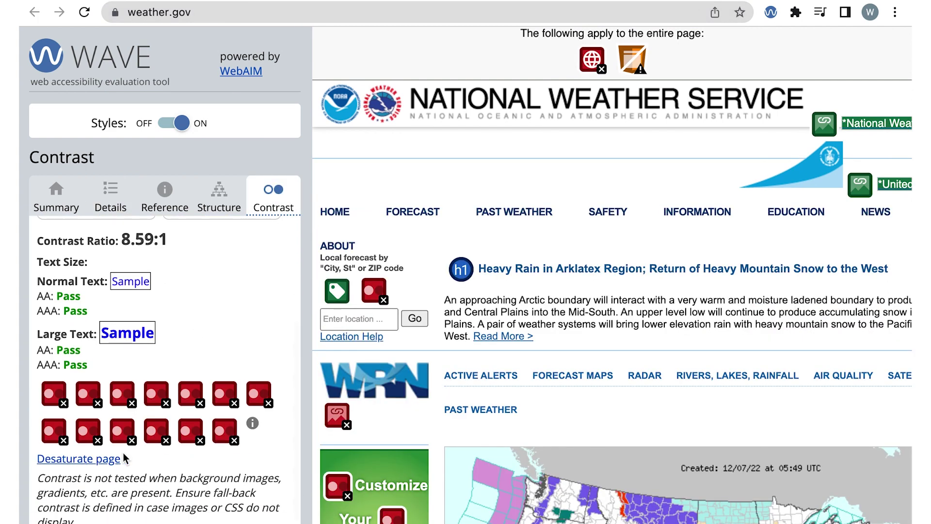
click(108, 459)
scroll(365, 407, down, 5)
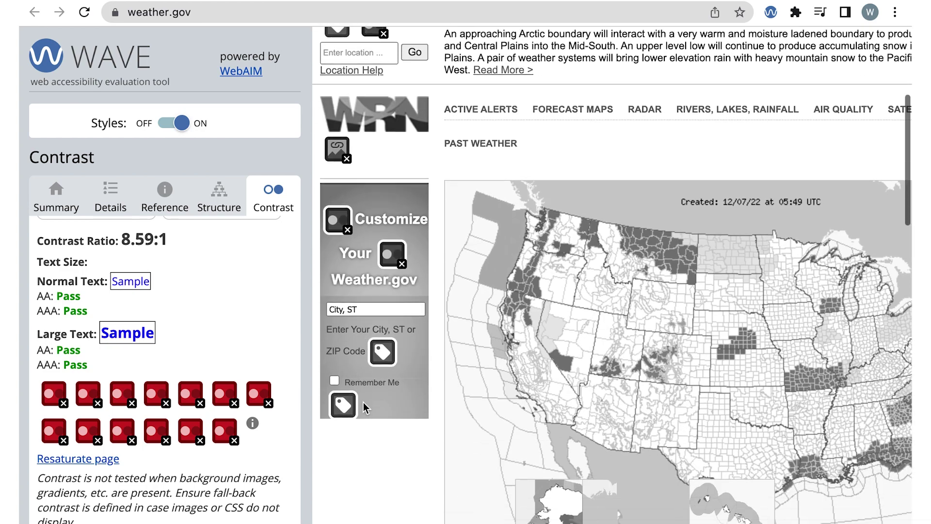
scroll(365, 407, down, 4)
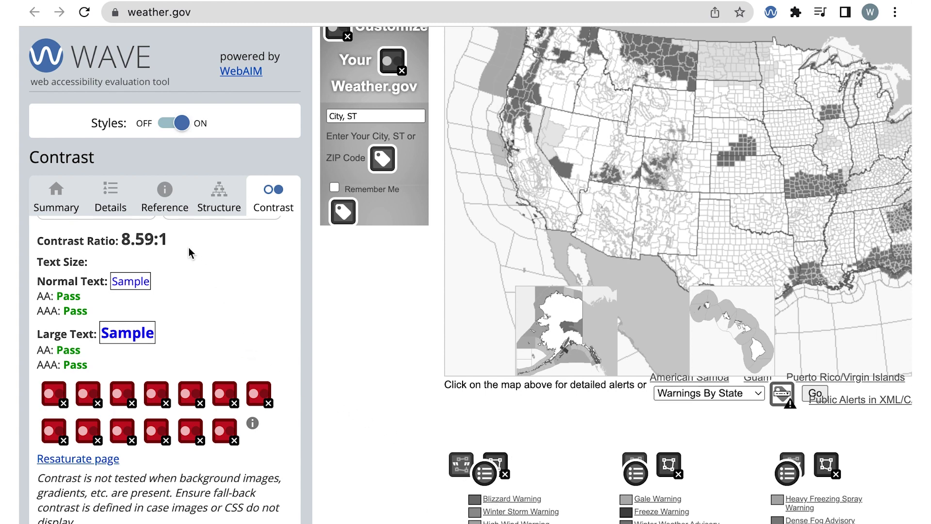
Step: Go back to the Wireless Emergency Alerts page and uncheck its 3 Contrast Errors in Details
click(446, 35)
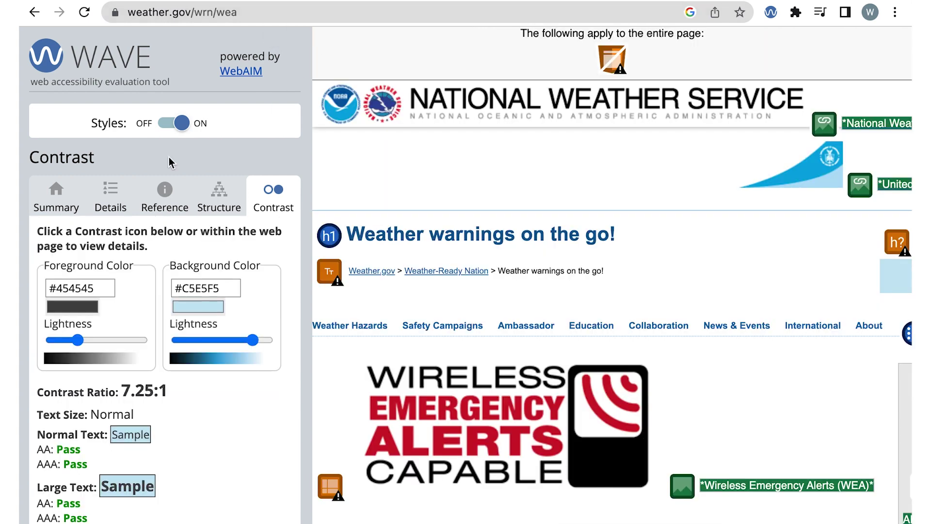
click(115, 195)
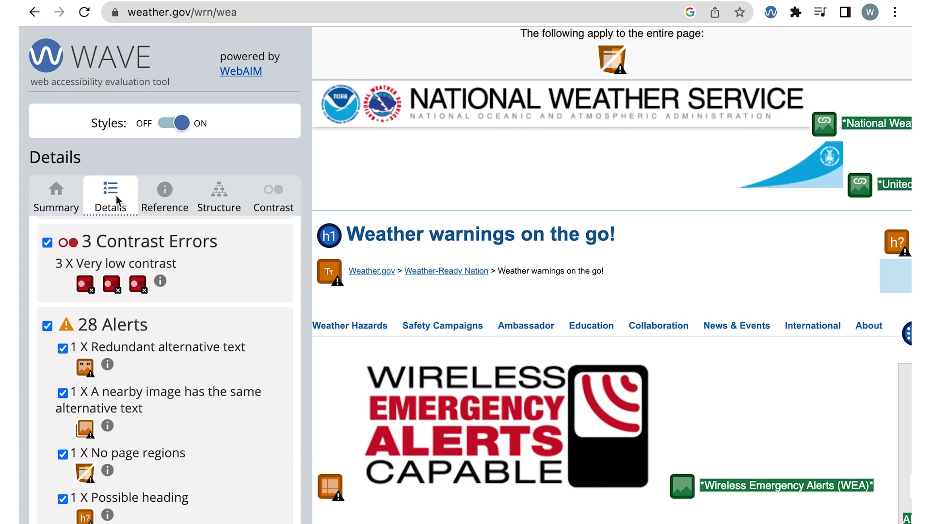
click(47, 243)
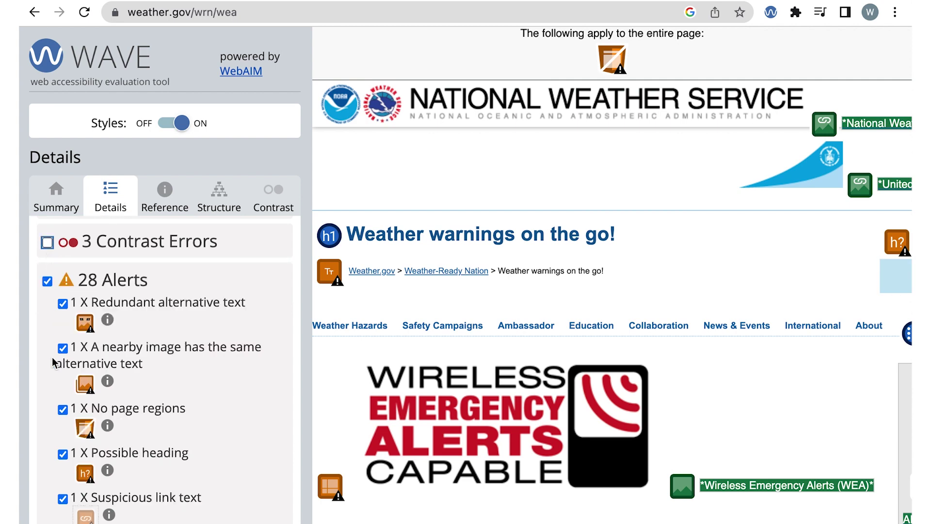
scroll(52, 358, down, 1)
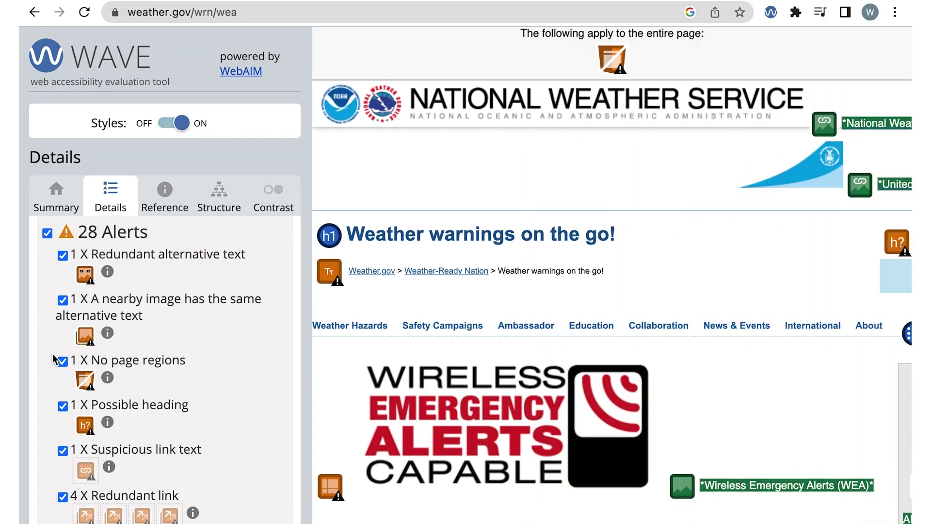
Step: Jump to the Redundant alternative text alert beside the example alert screenshots and select it
click(84, 275)
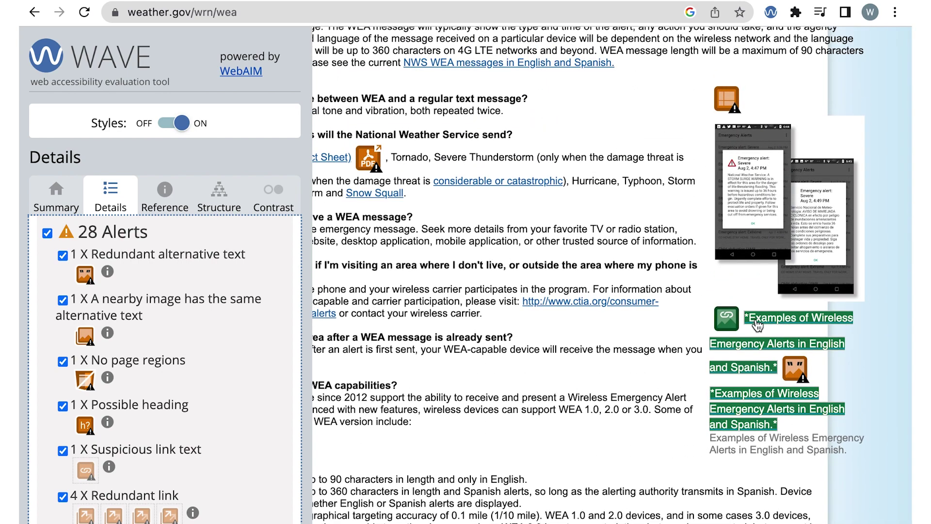
click(790, 374)
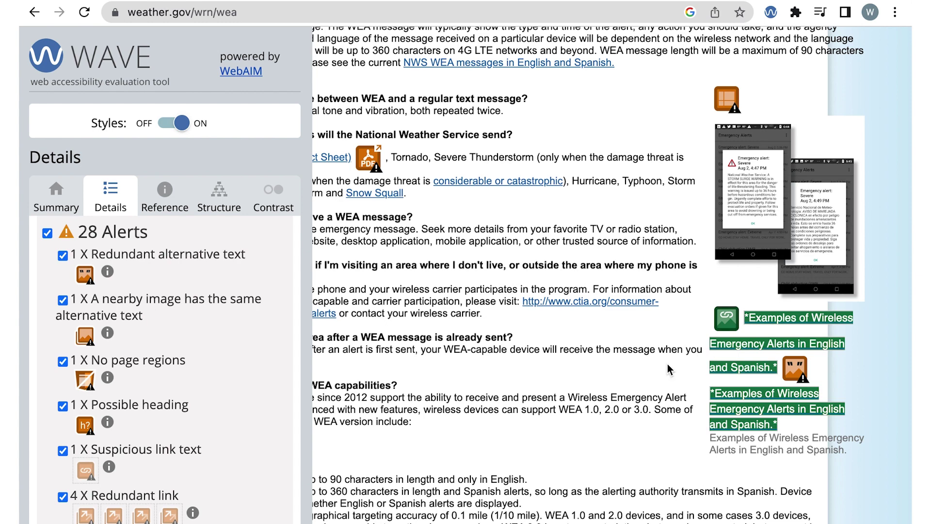
Step: Hide Redundant alternative text, Nearby image same alt text, No page regions, Possible heading and Suspicious link text alerts
click(62, 255)
click(63, 272)
click(62, 304)
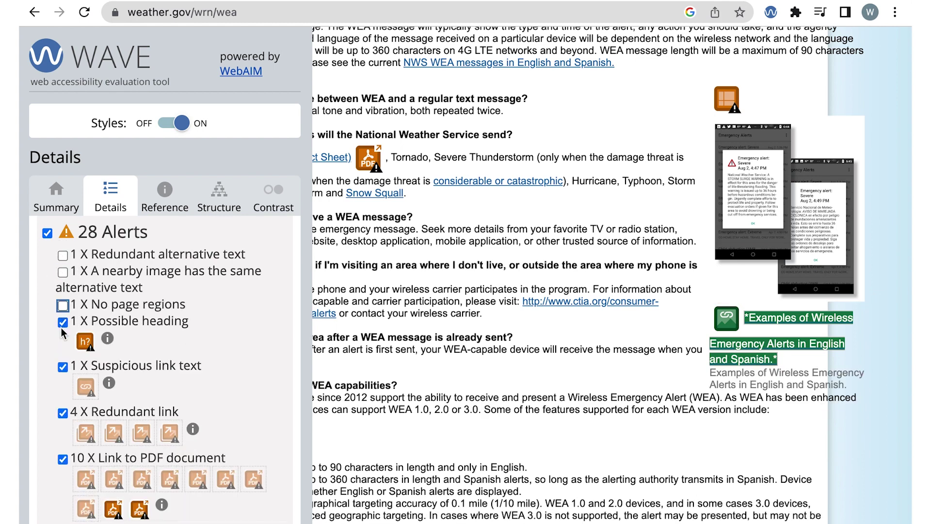
click(63, 322)
click(63, 338)
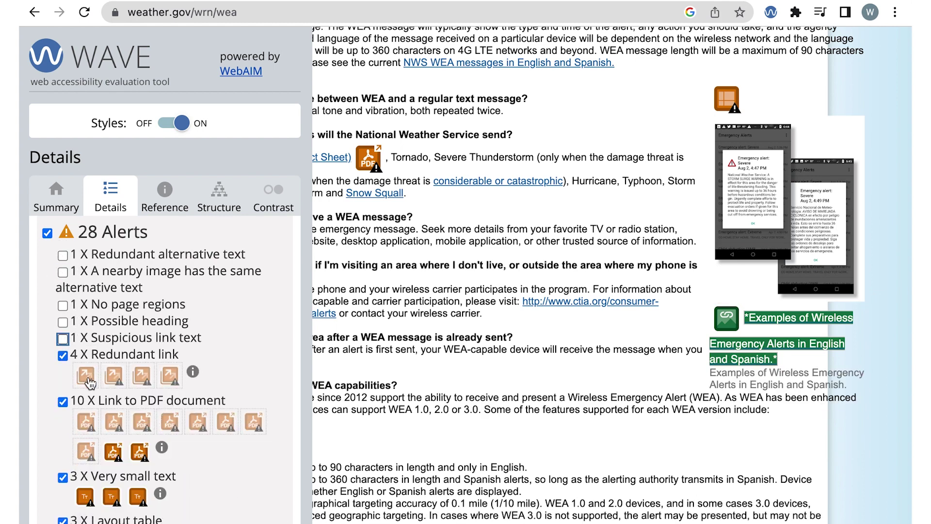
Step: Switch styles off and back on, then uncheck the 4 Redundant link alerts
click(179, 126)
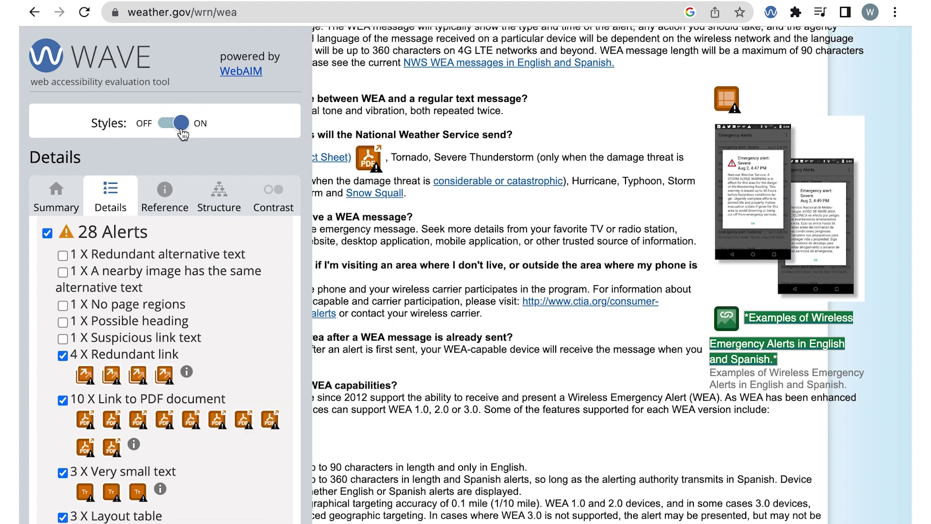
scroll(493, 209, up, 5)
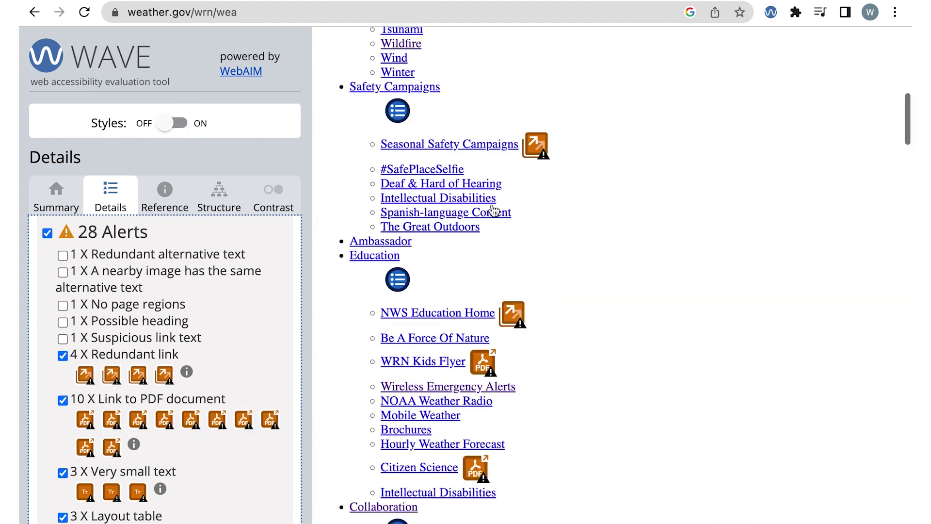
scroll(482, 262, up, 3)
scroll(478, 257, down, 10)
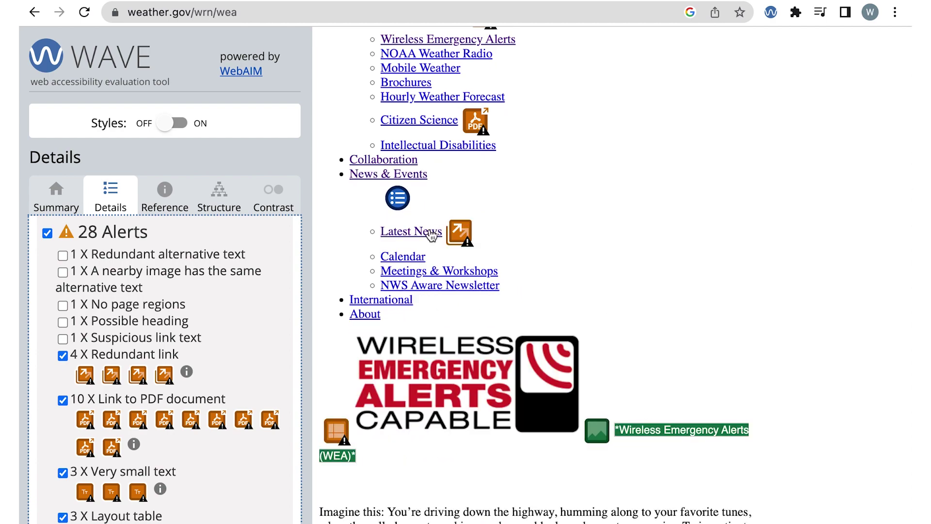
click(172, 123)
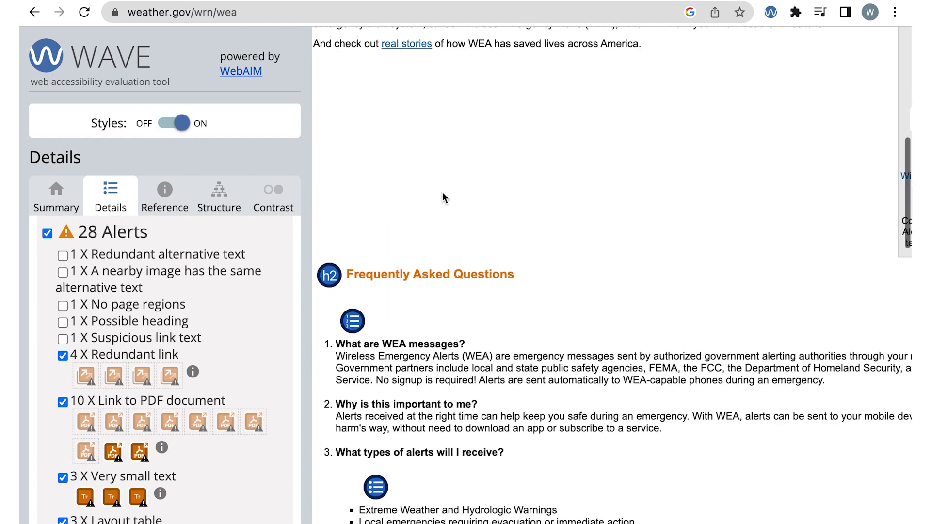
mouse_move(443, 227)
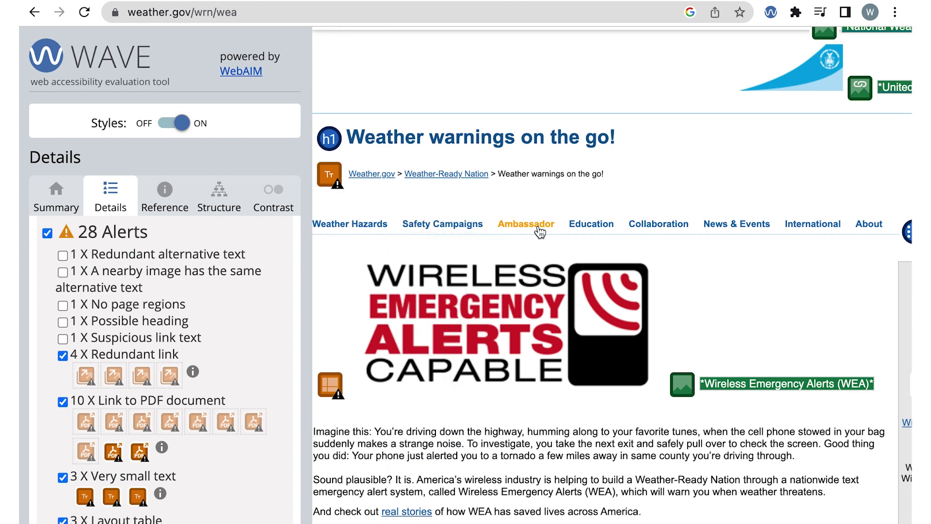
mouse_move(528, 227)
click(63, 356)
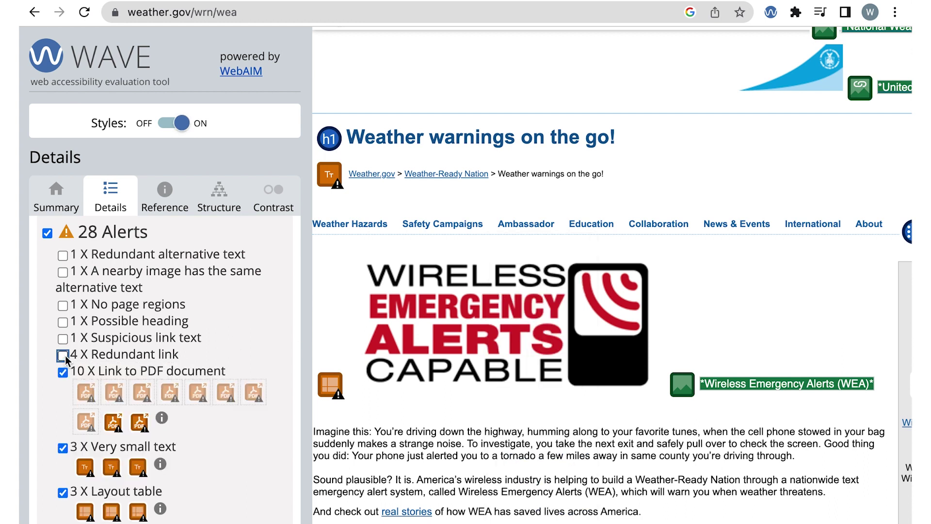
scroll(44, 416, down, 2)
scroll(43, 413, down, 2)
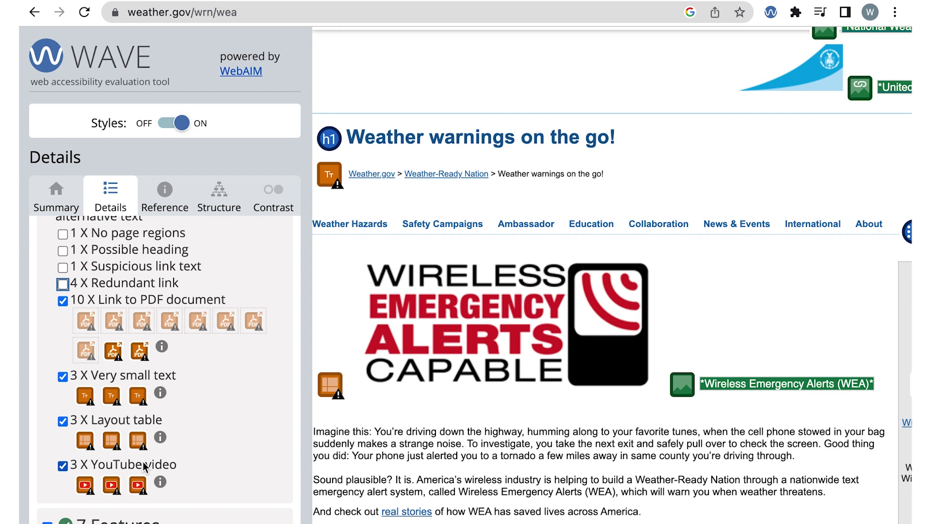
scroll(60, 341, up, 3)
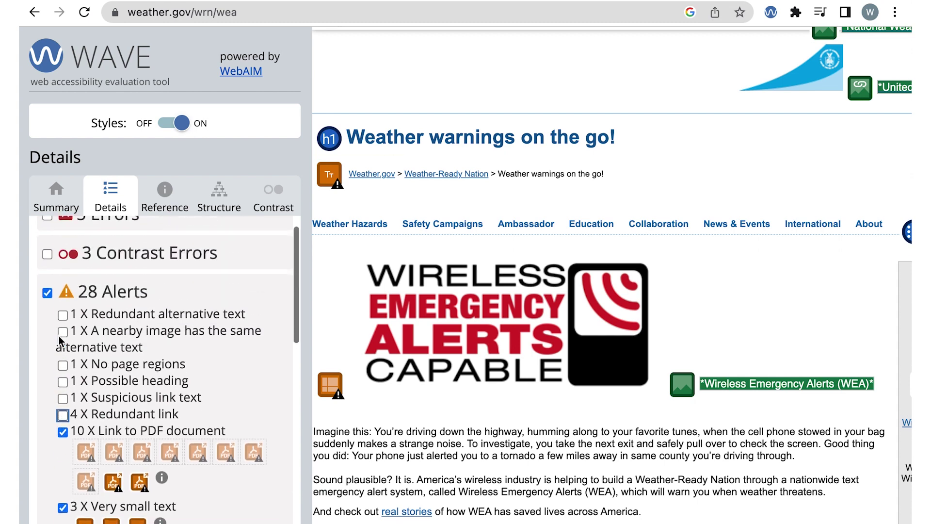
Step: Hide the 28 alert icons and locate the WEA logo's alternative text label on the page
click(47, 301)
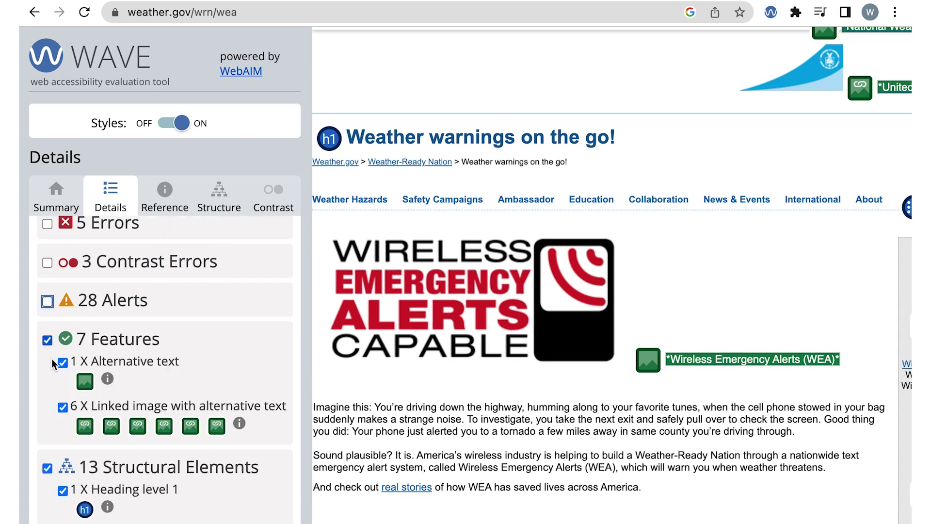
scroll(52, 406, down, 2)
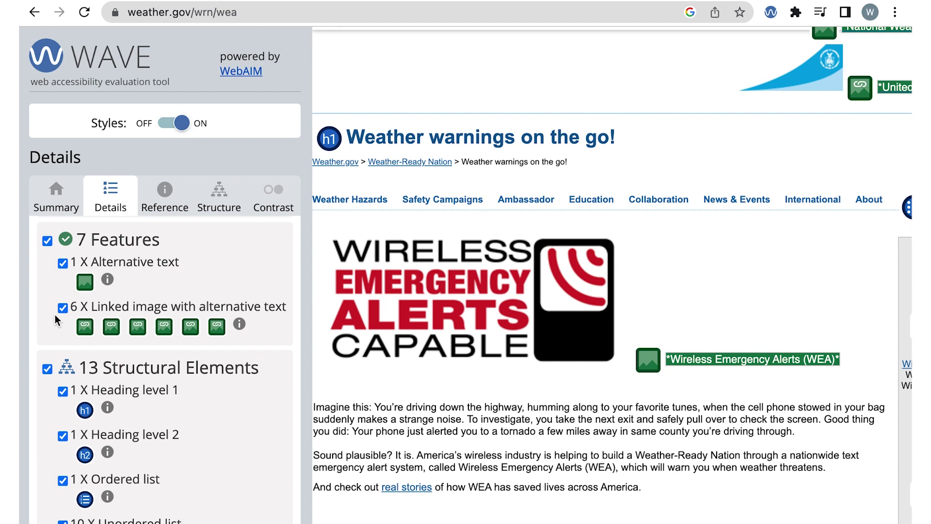
click(90, 282)
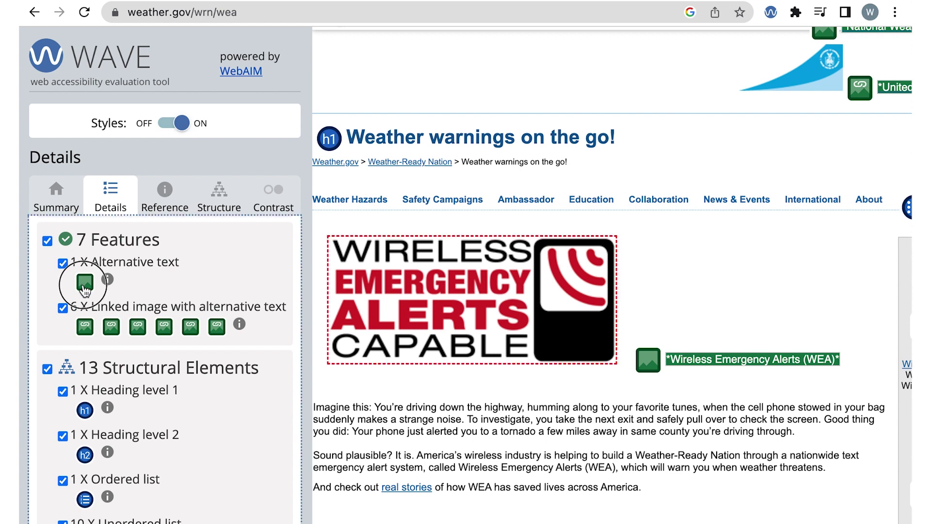
scroll(530, 209, up, 2)
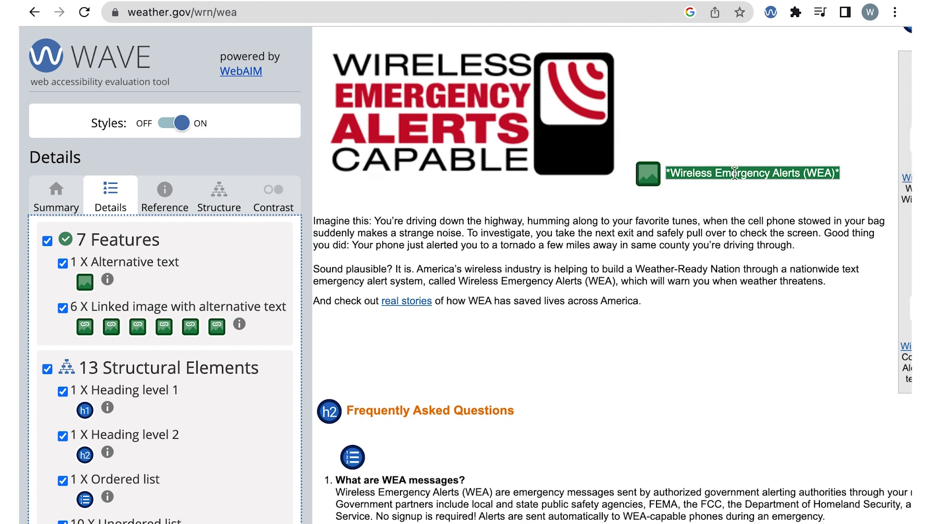
drag(840, 174, 665, 170)
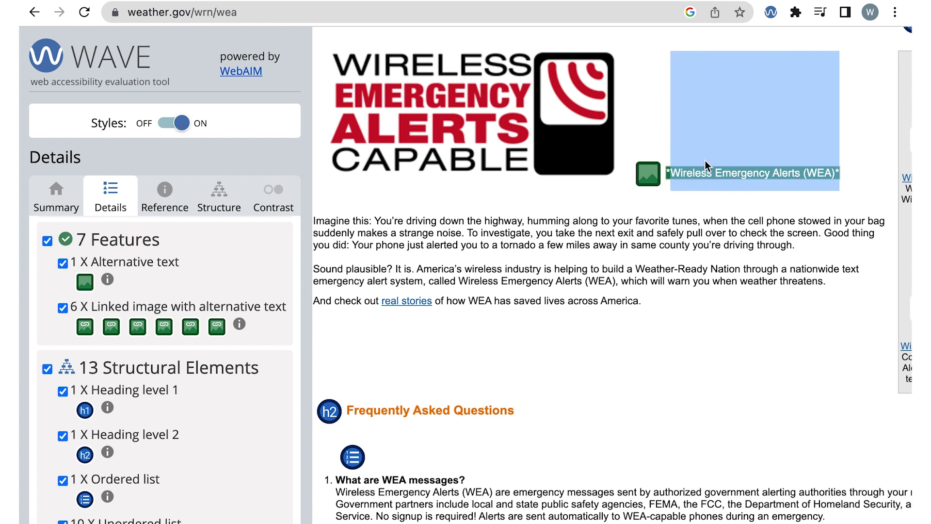
click(711, 160)
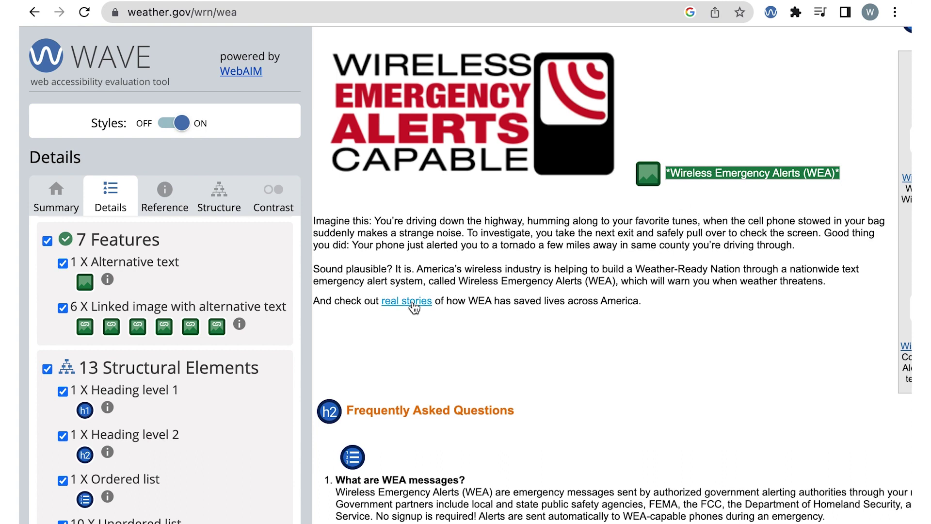
Step: Hide the 7 Features icons and locate the page's h1 and 'Frequently Asked Questions' h2 headings
click(48, 242)
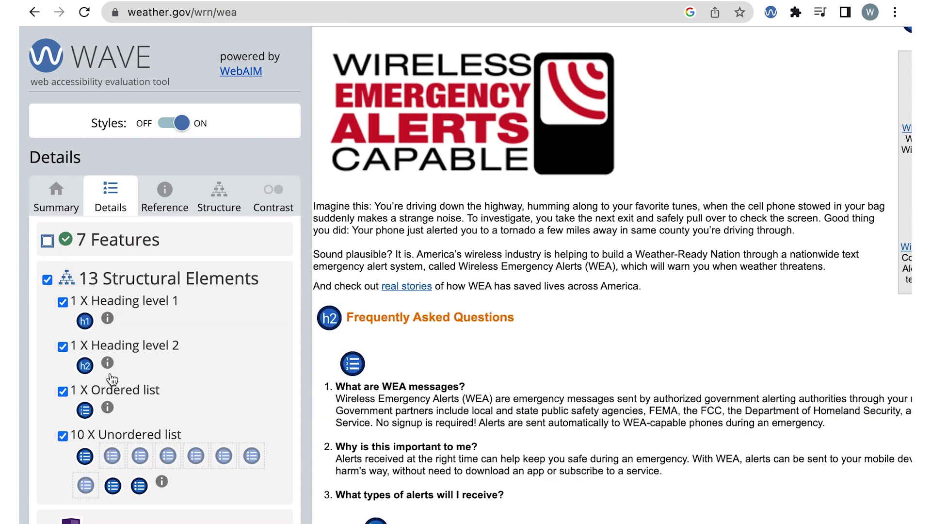
scroll(112, 378, down, 1)
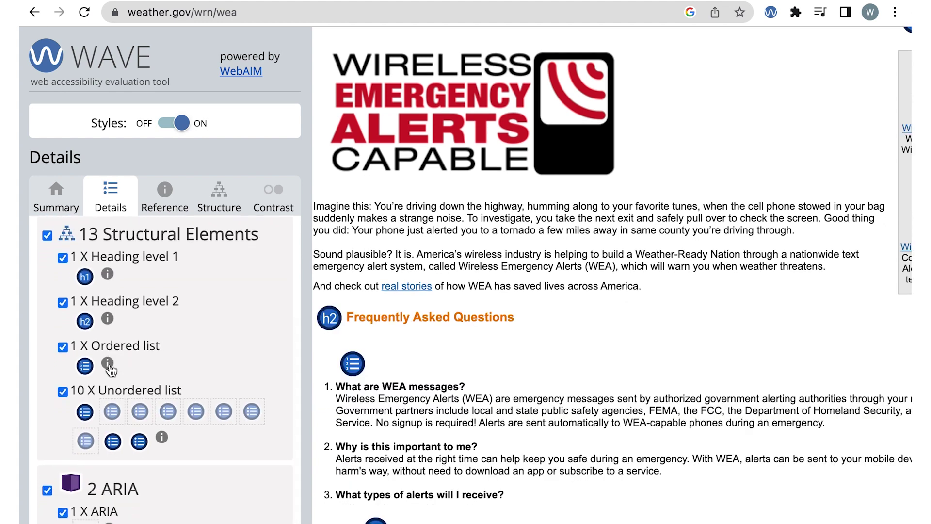
click(85, 278)
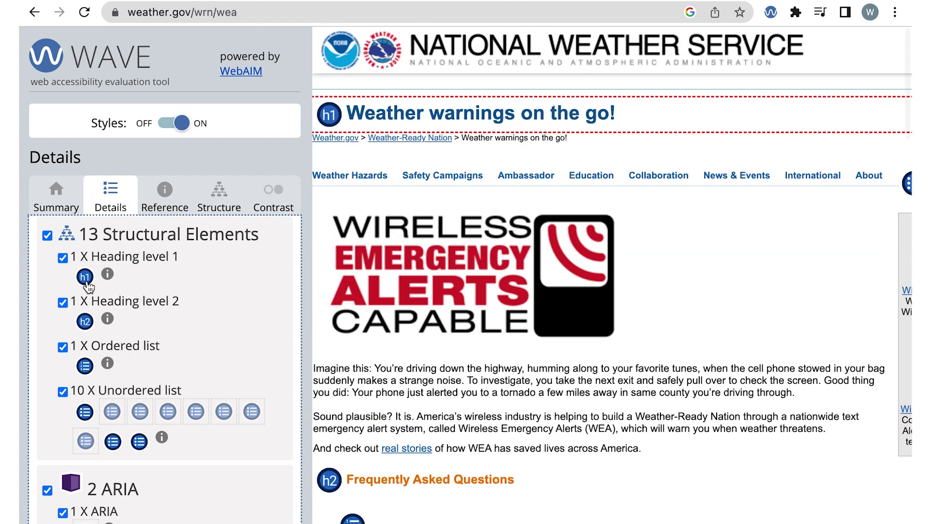
click(85, 320)
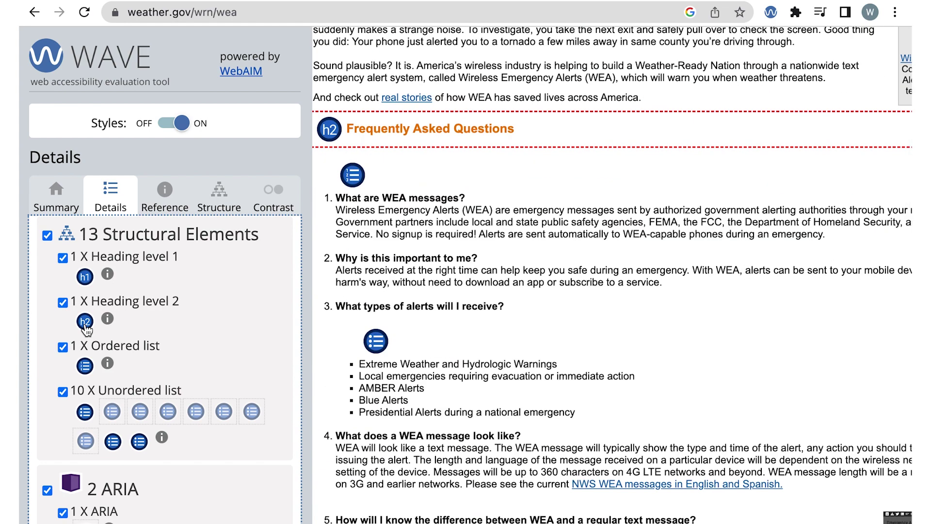
Step: Hide the Heading level 1, Heading level 2, ordered list and unordered list markers
click(62, 259)
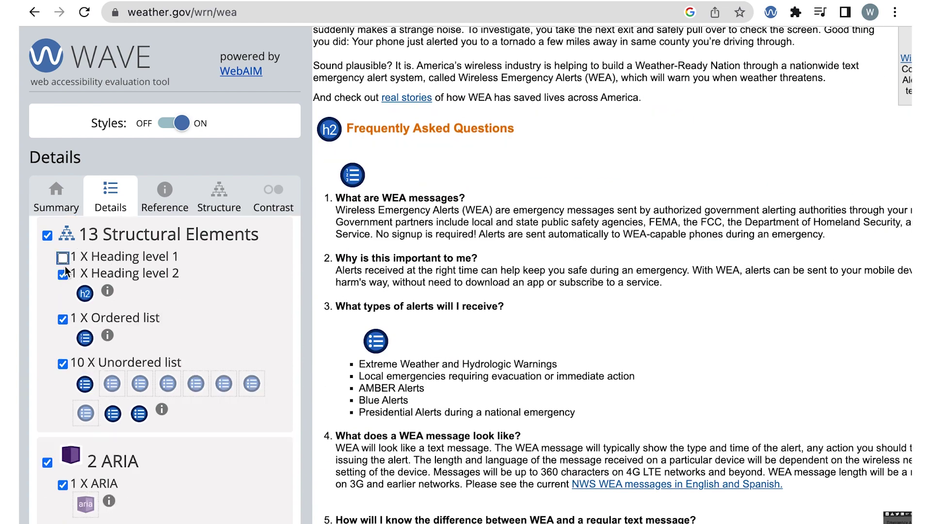
click(63, 275)
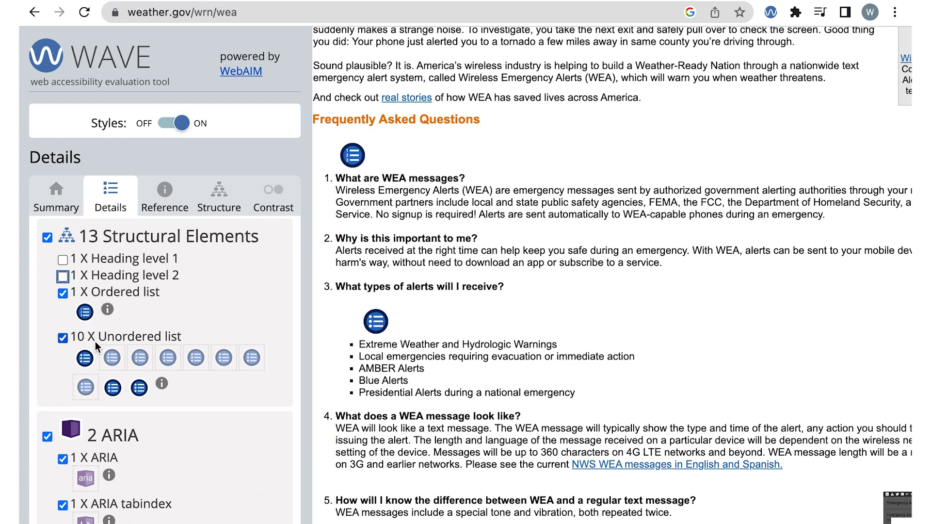
click(64, 293)
click(62, 338)
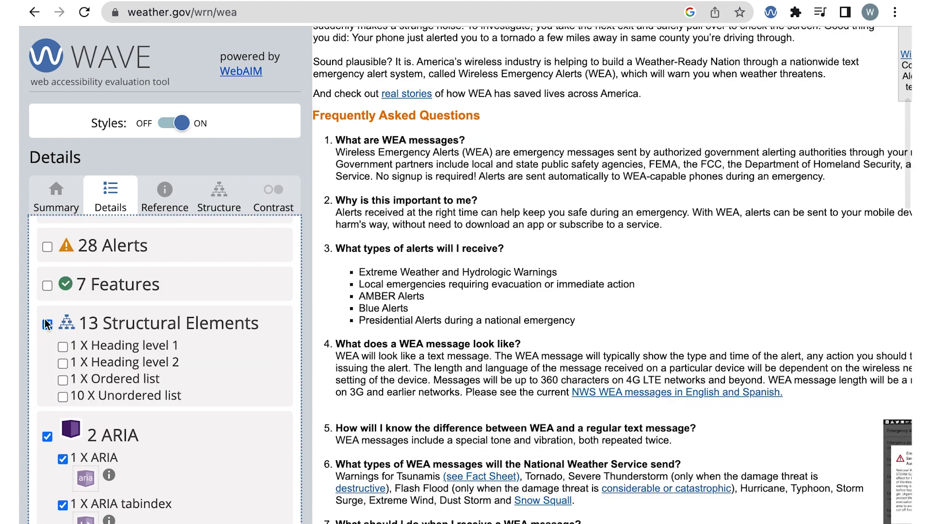
Step: Hide the 13 structural element icons, turn styles off, and show the role="dialog" ARIA element's code
click(47, 324)
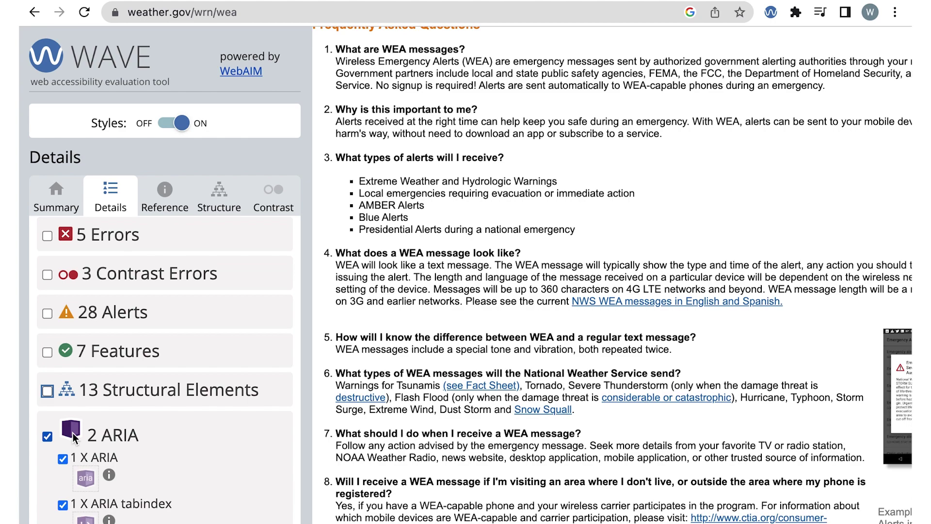
click(84, 479)
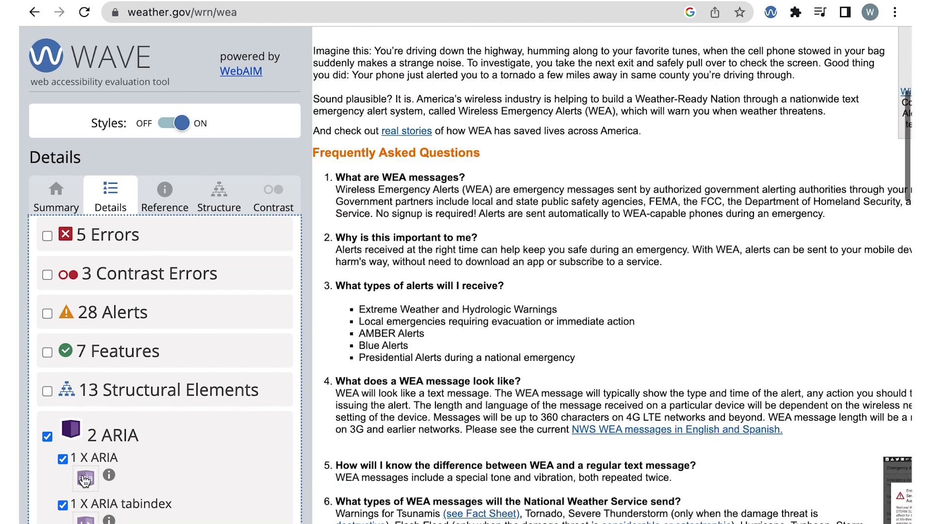
click(176, 124)
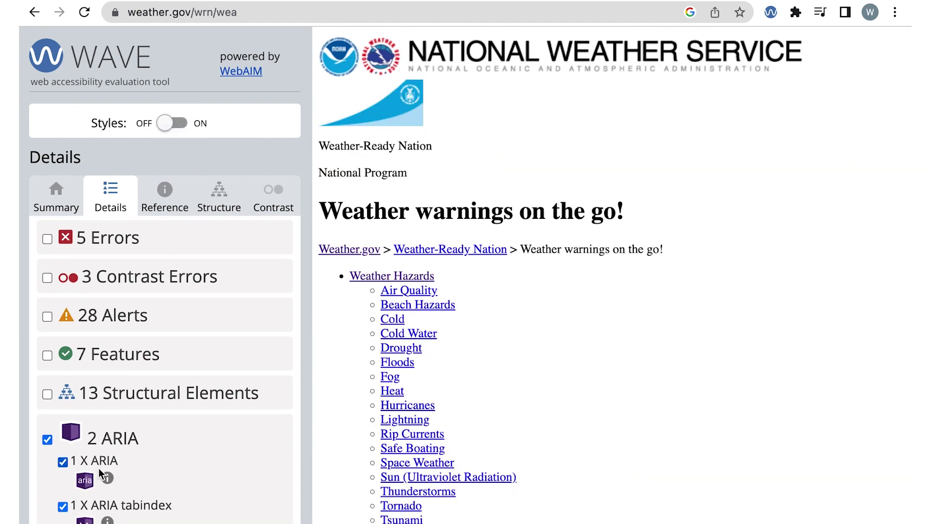
click(84, 480)
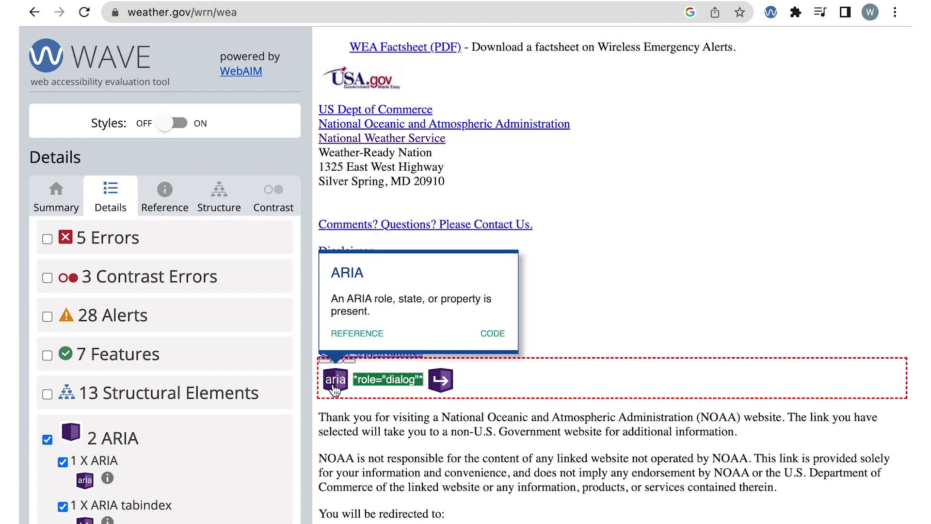
click(492, 333)
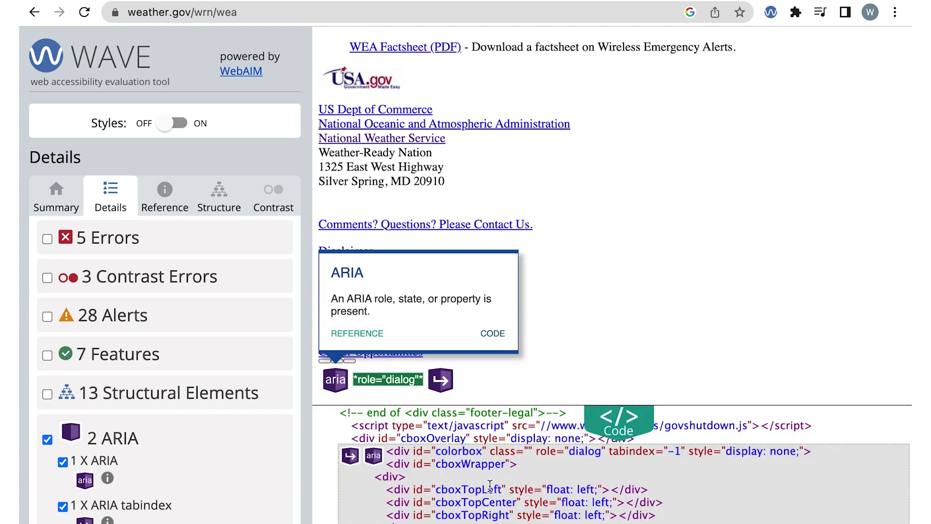